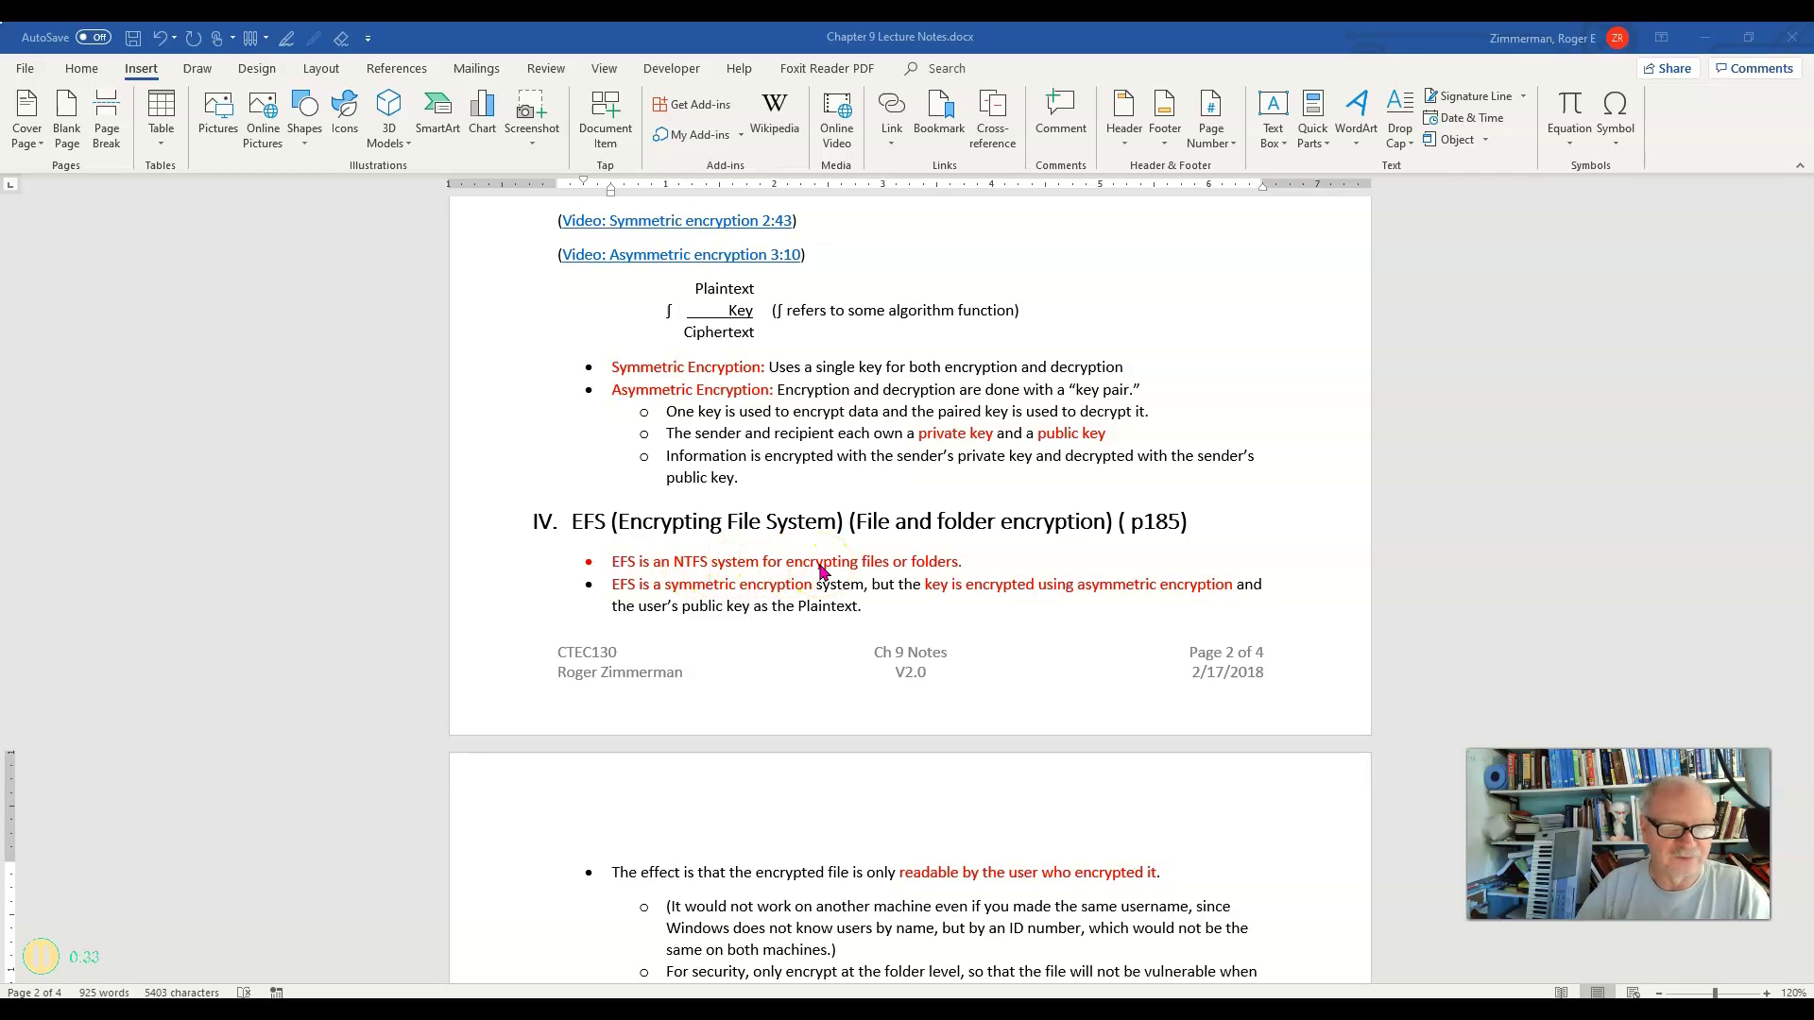
Scroll to the EFS section stating the key is encrypted asymmetrically with the user's public key.
scroll(863, 518, up, 4)
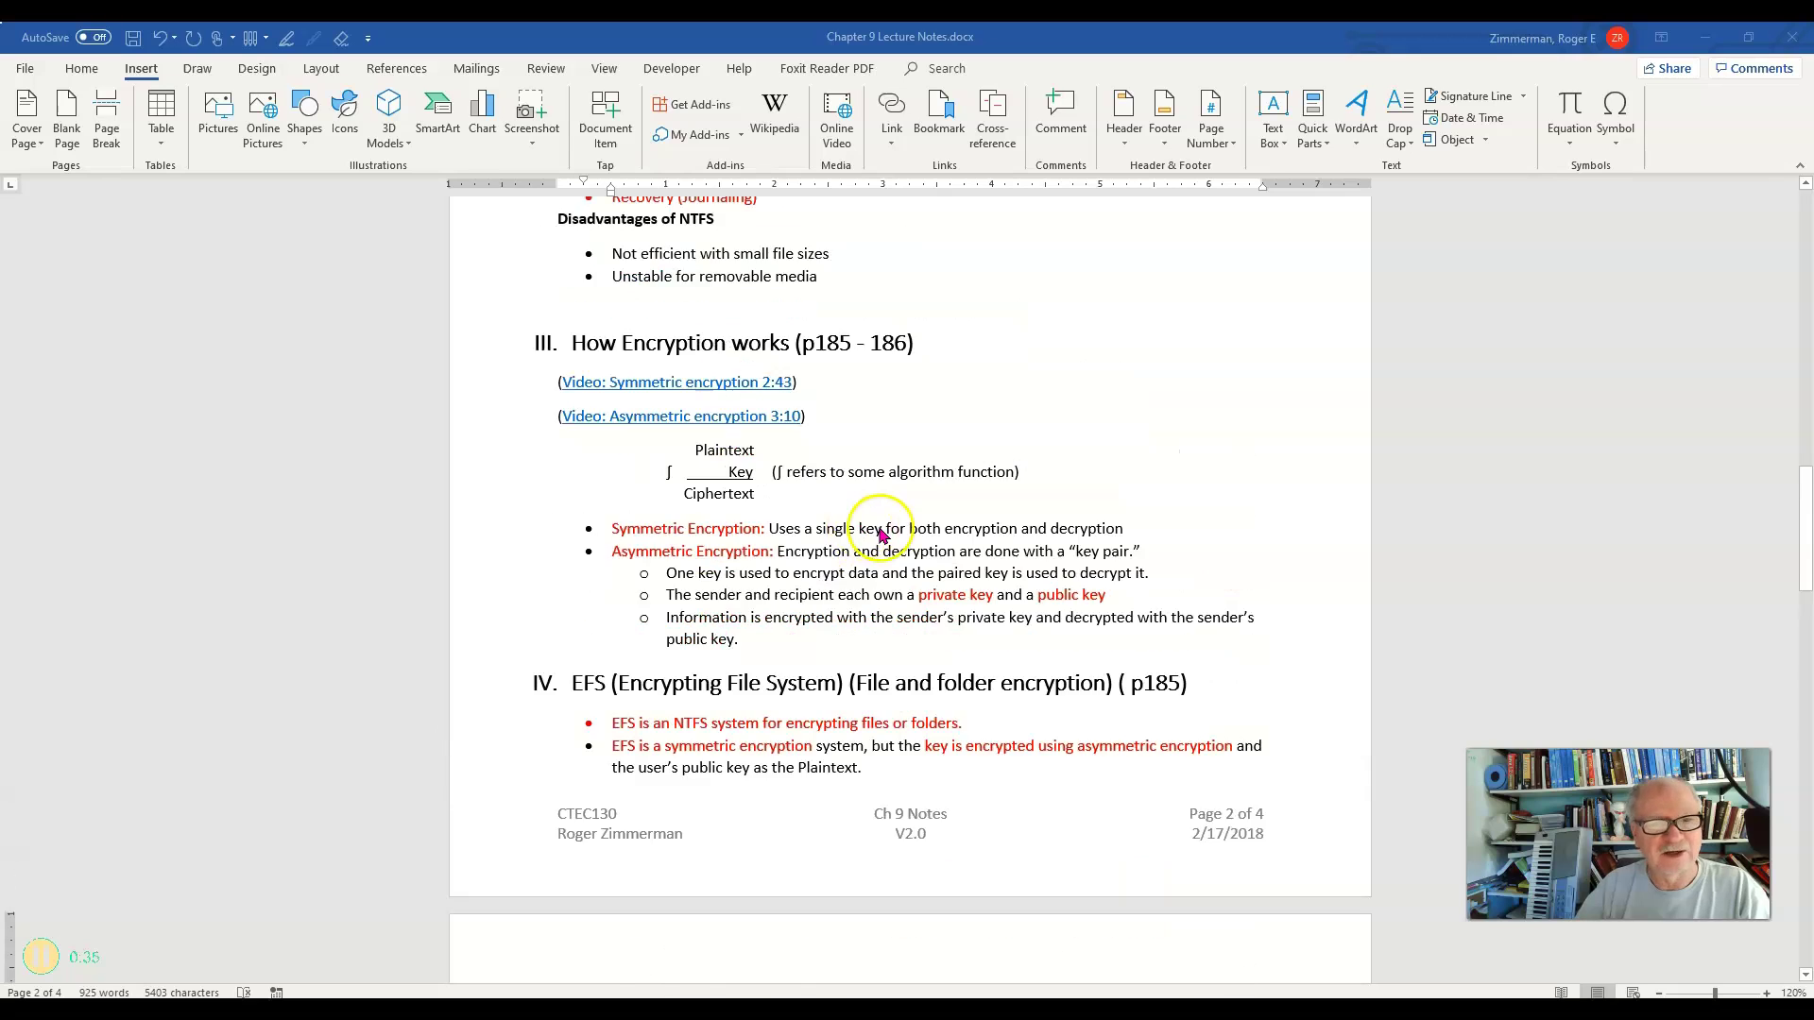
scroll(982, 557, down, 5)
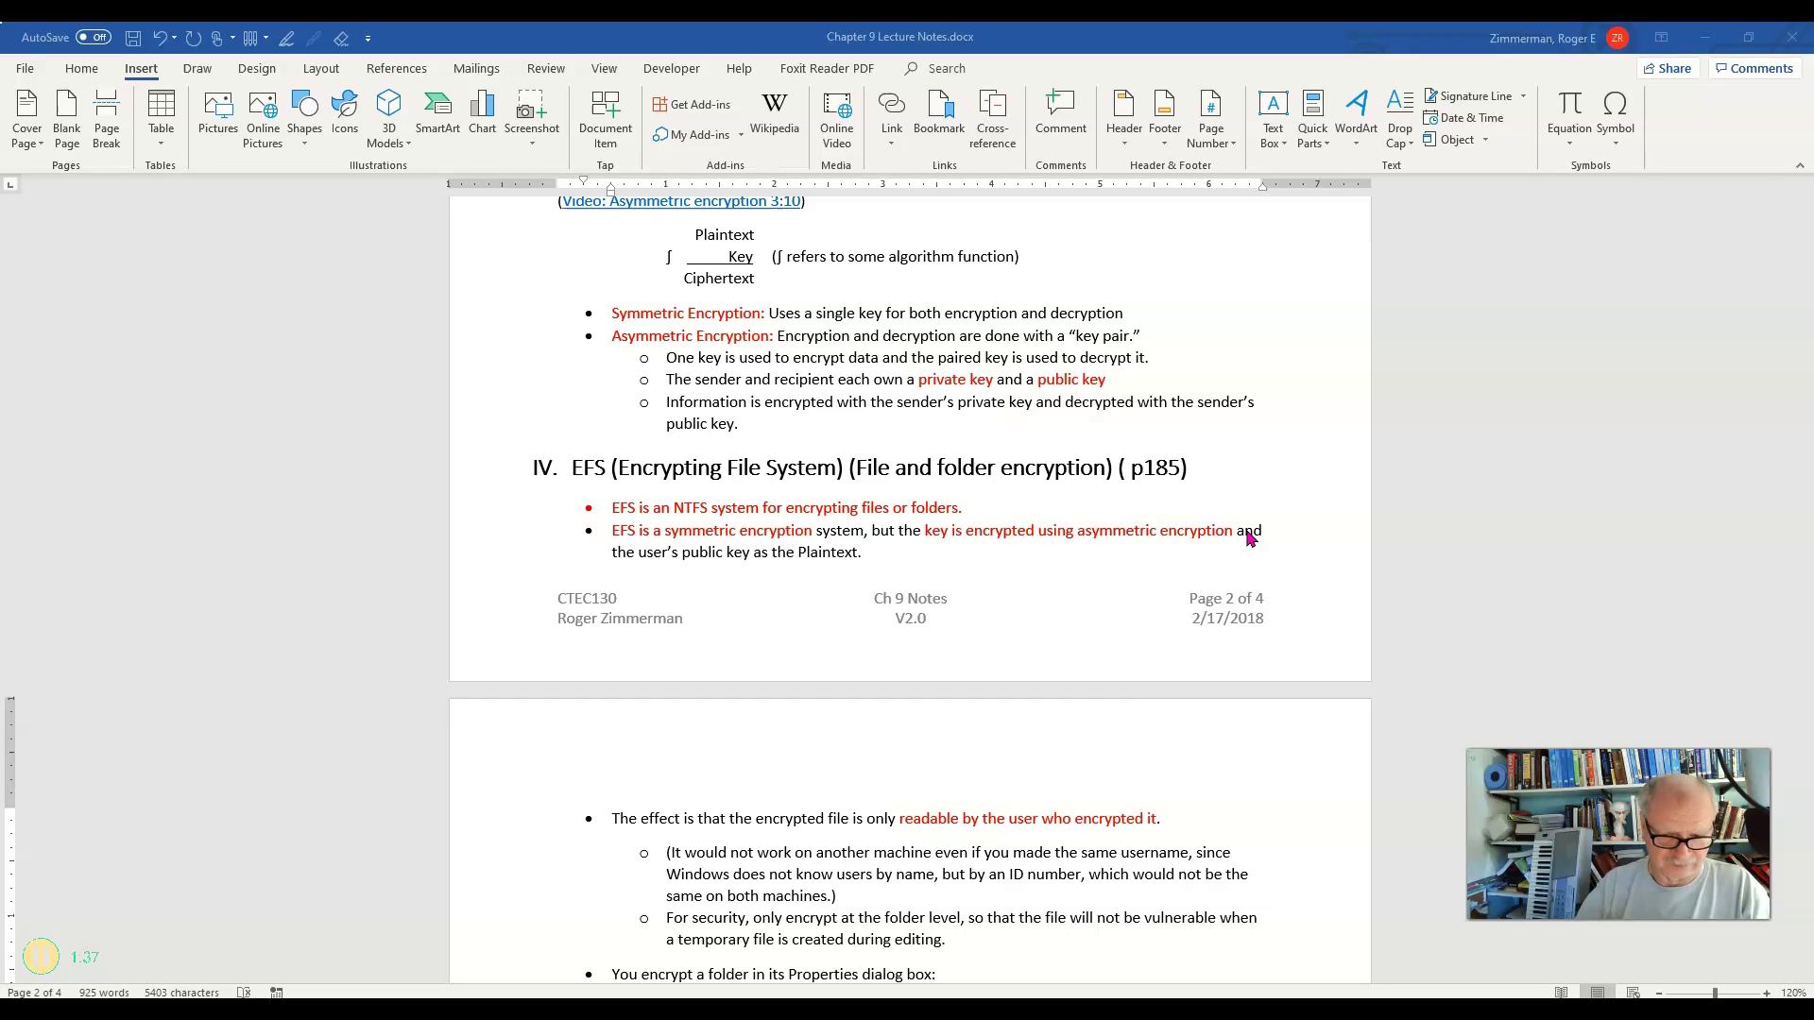
Scroll past the page break to the folder-encryption bullets and the V. Bitlocker heading.
scroll(1223, 548, down, 2)
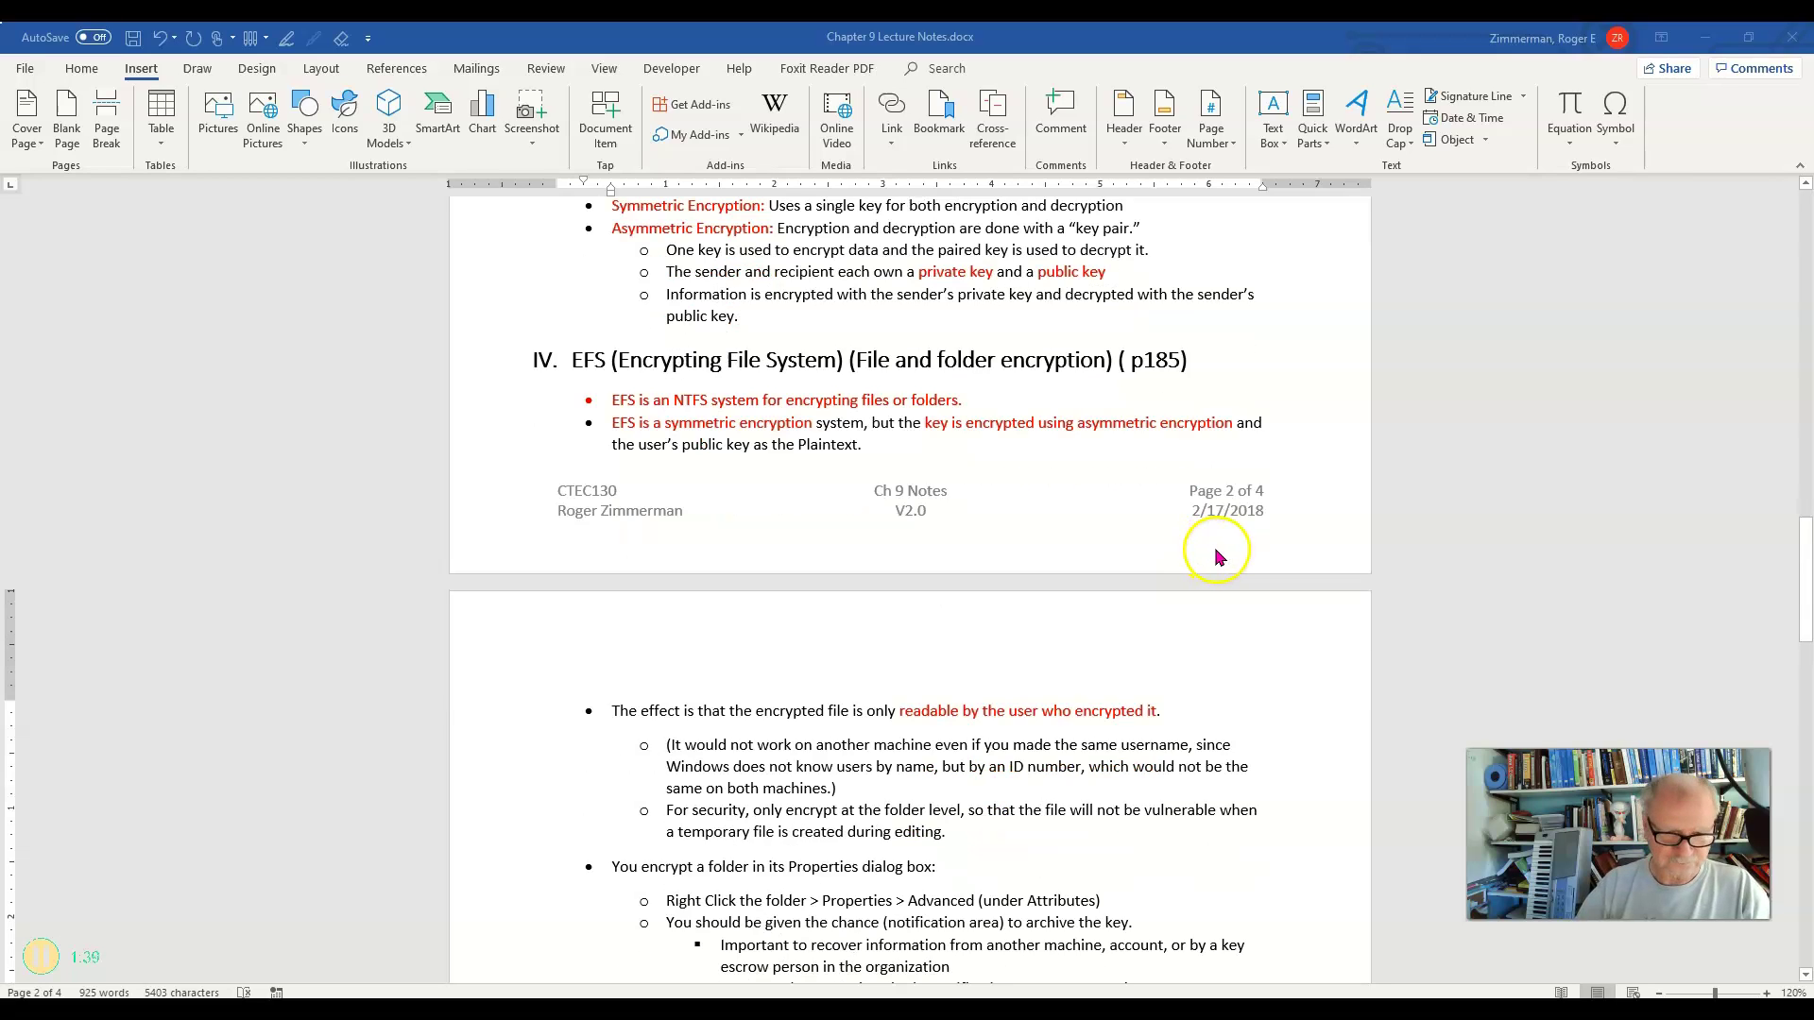
scroll(1218, 556, down, 2)
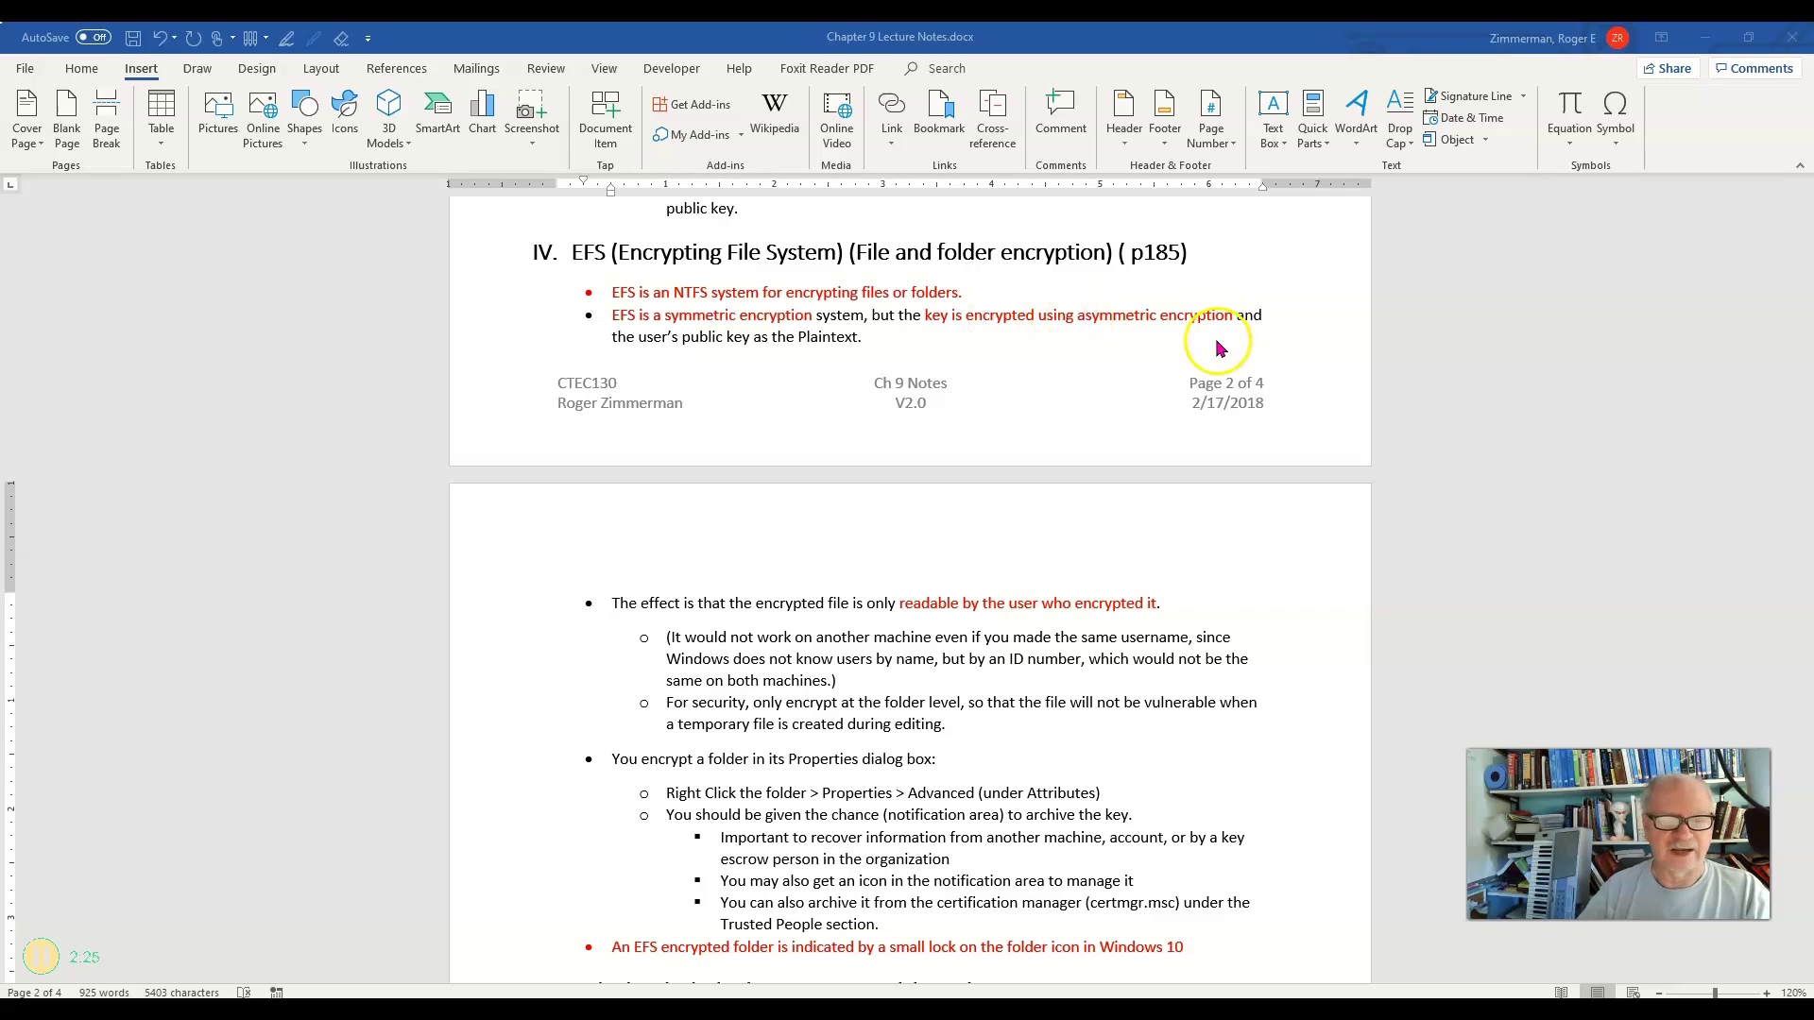
scroll(1204, 577, down, 3)
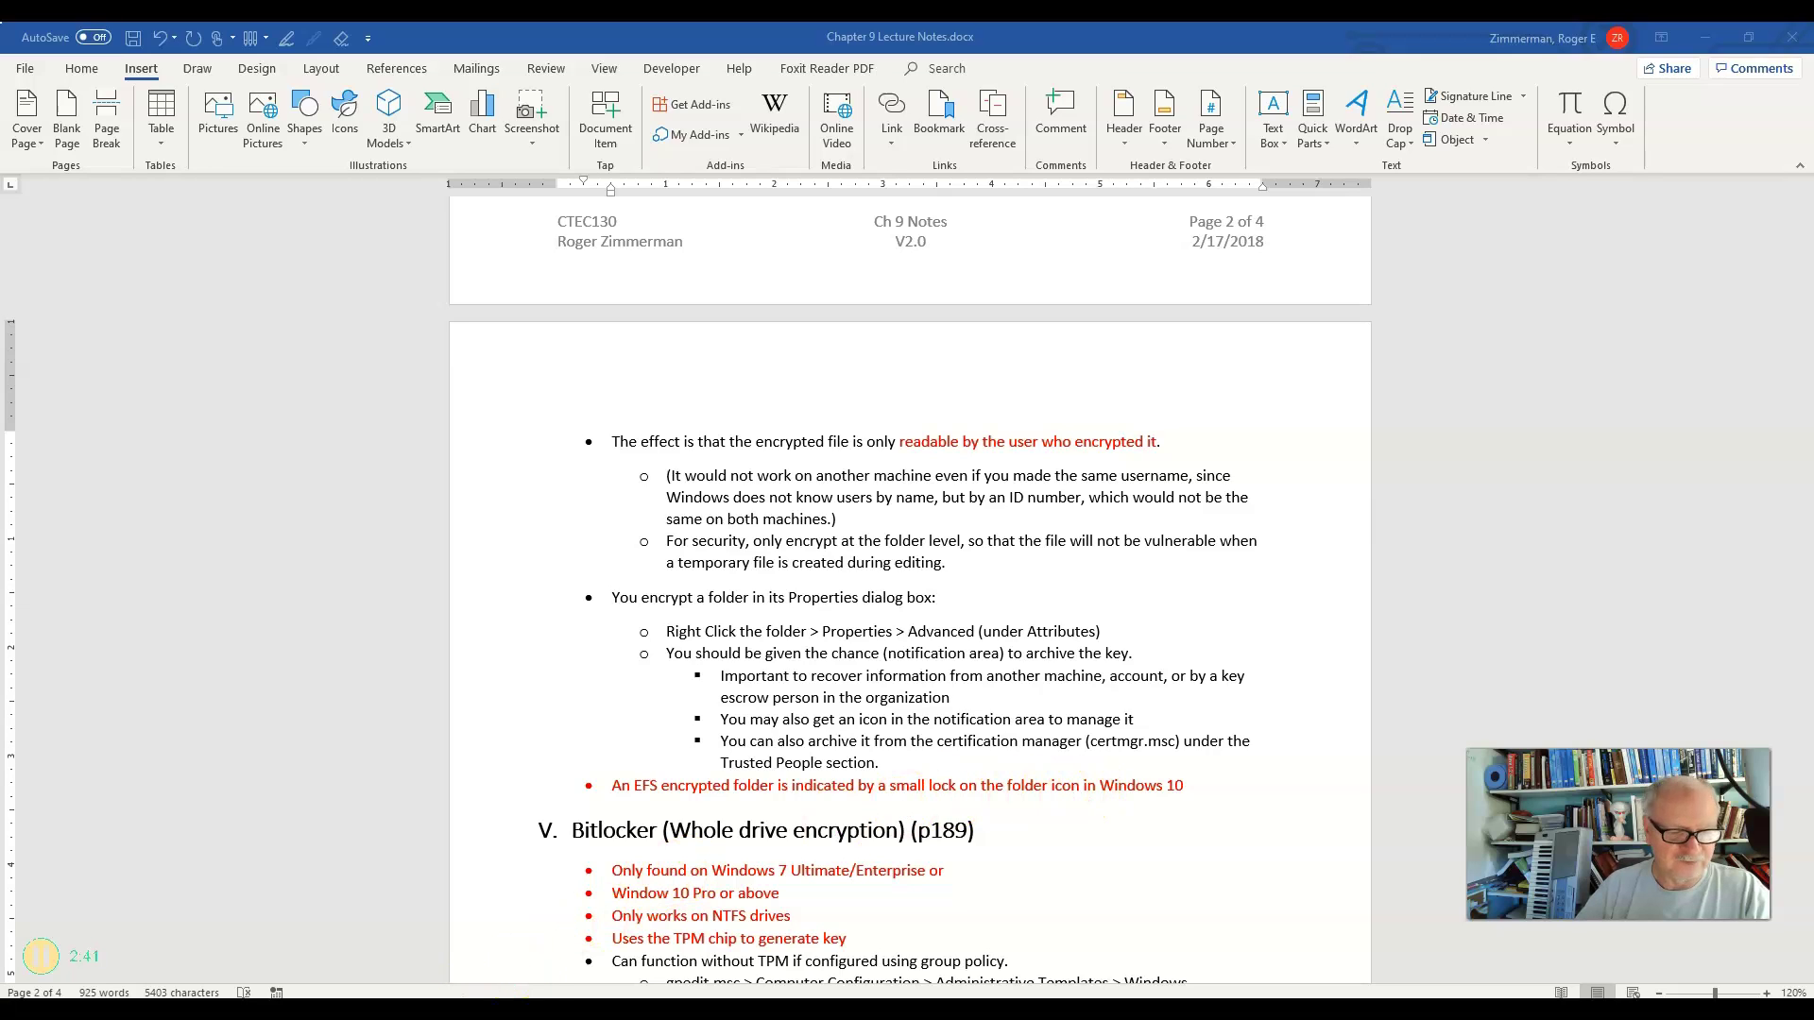
Open the D:\Documents\test folder window, close Removable Disk (E:), and move it right.
mouse_move(440, 1016)
click(405, 973)
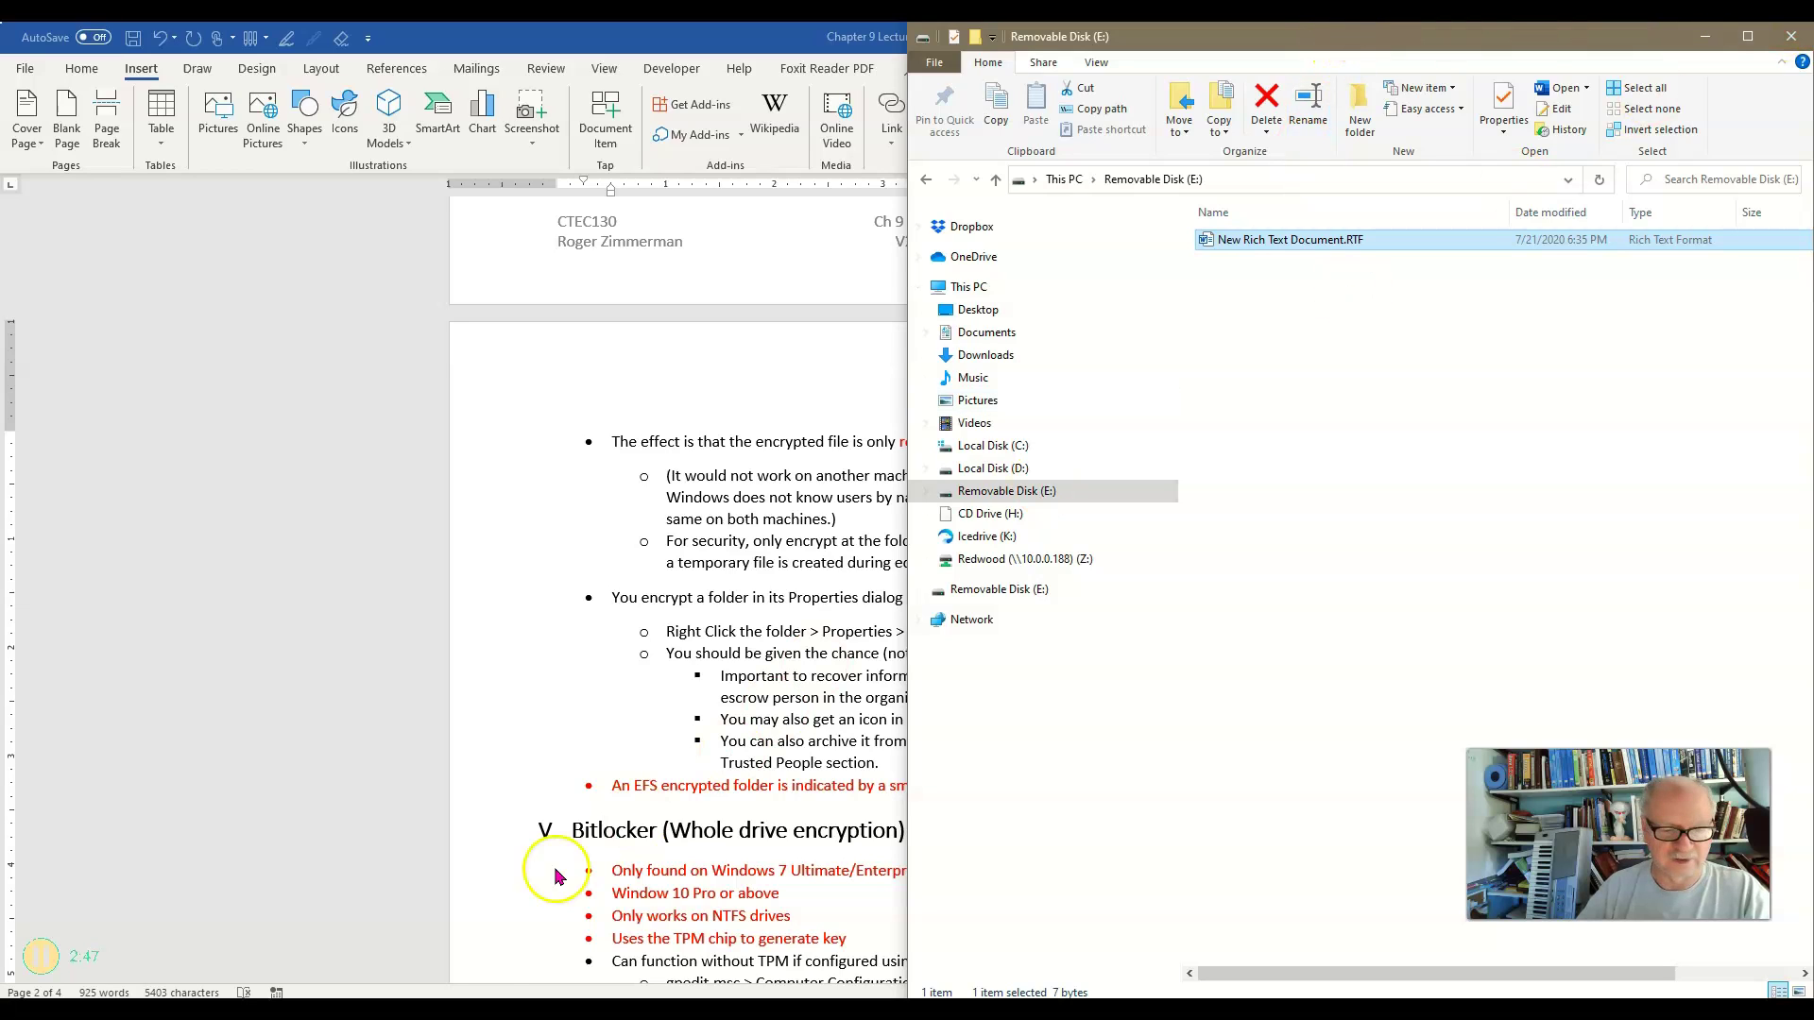
click(501, 940)
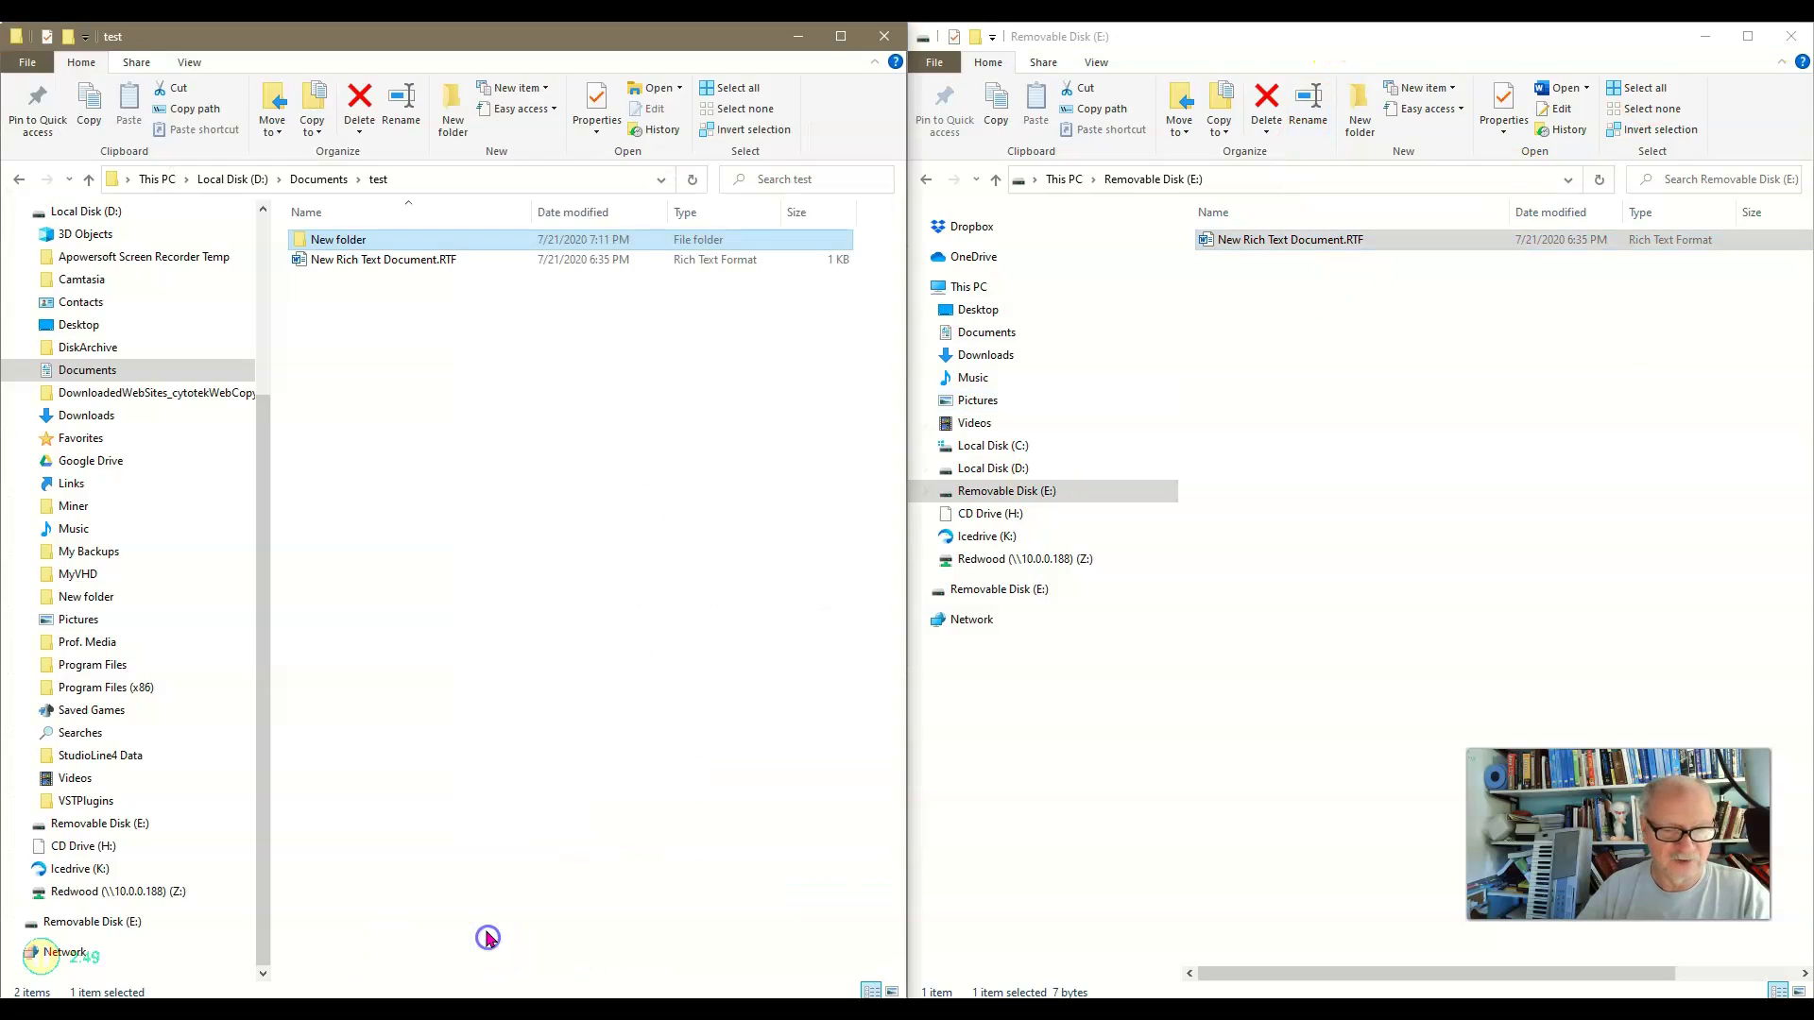
click(1705, 36)
drag(623, 43, 899, 43)
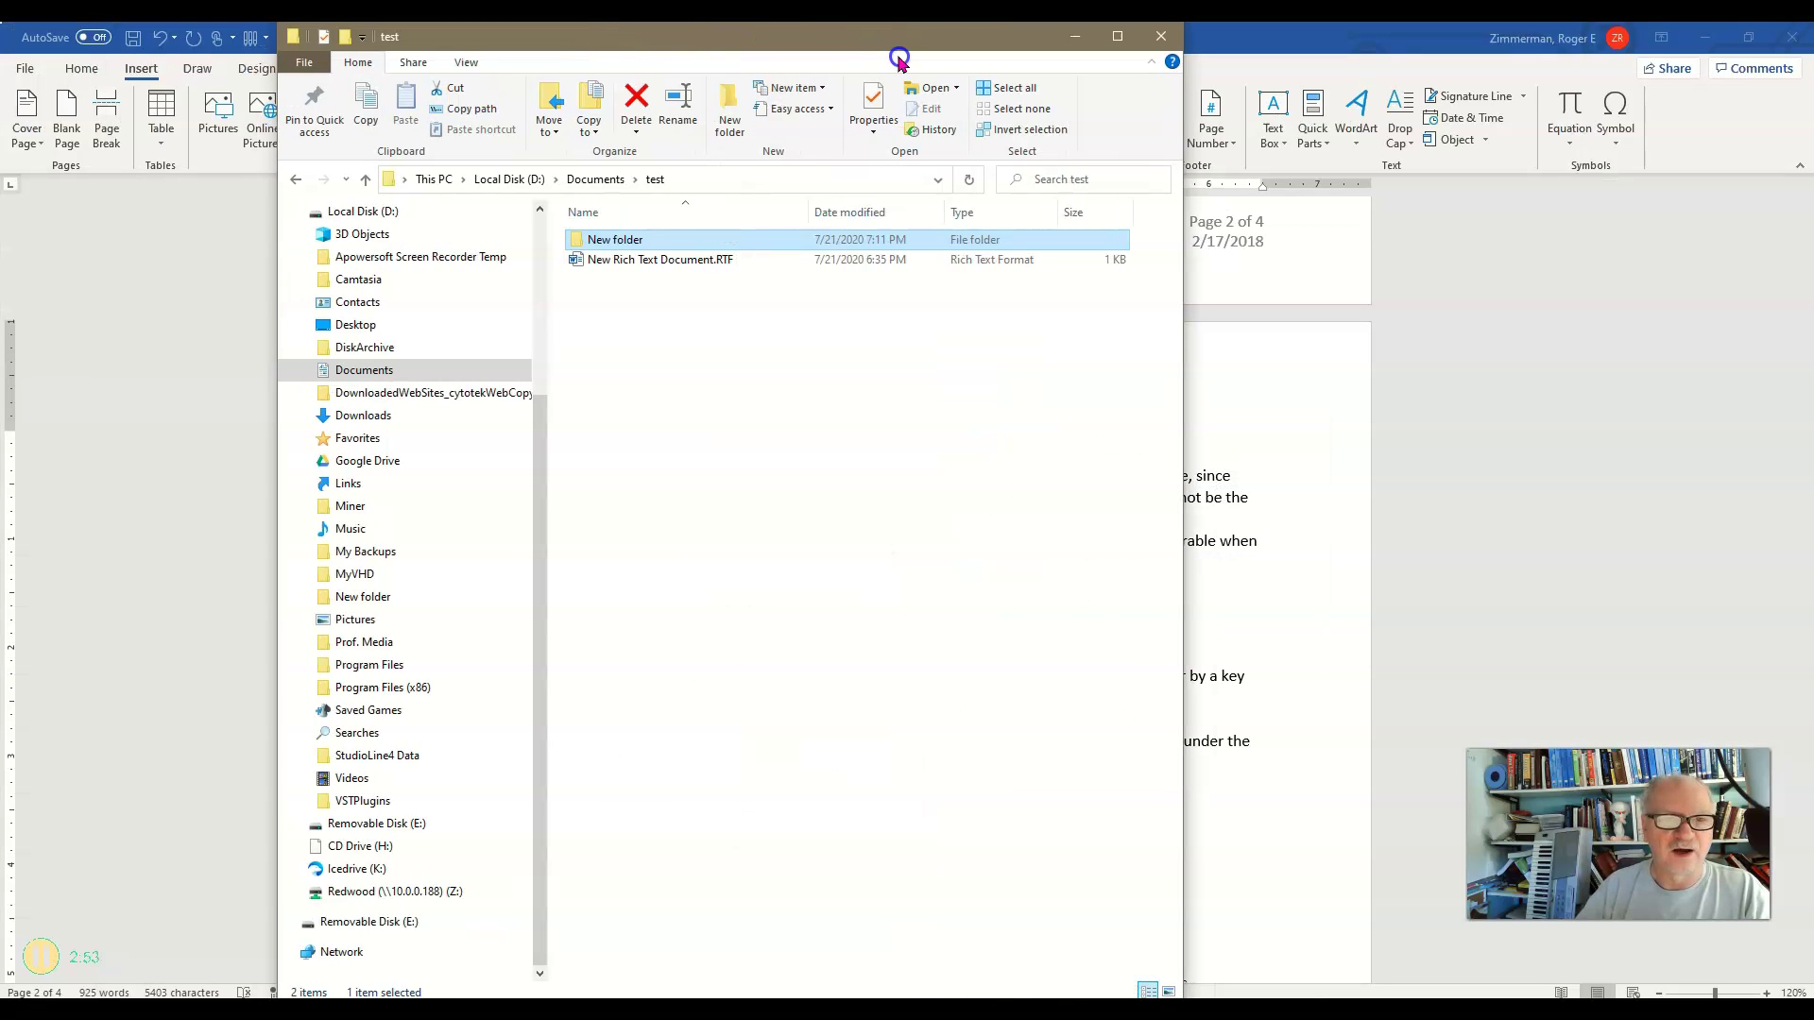
Tick Encrypt contents to secure data in New folder's advanced attributes and confirm.
click(619, 239)
right_click(575, 247)
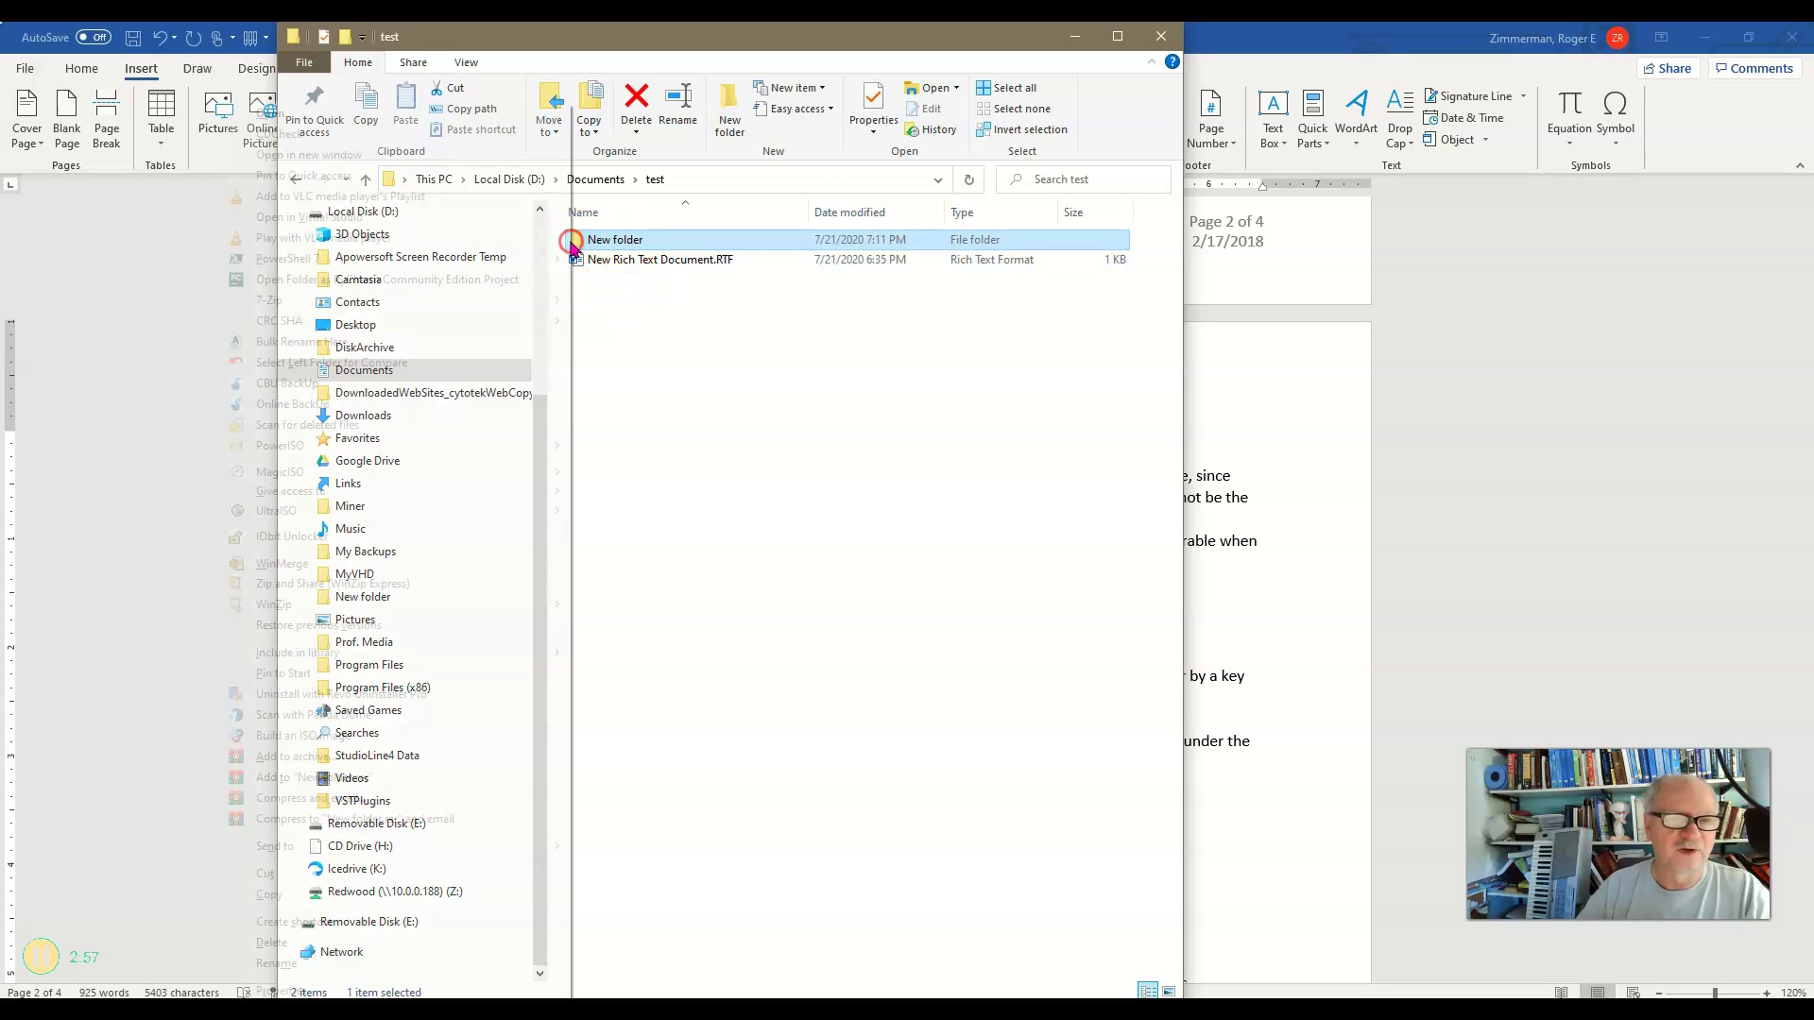
right_click(576, 243)
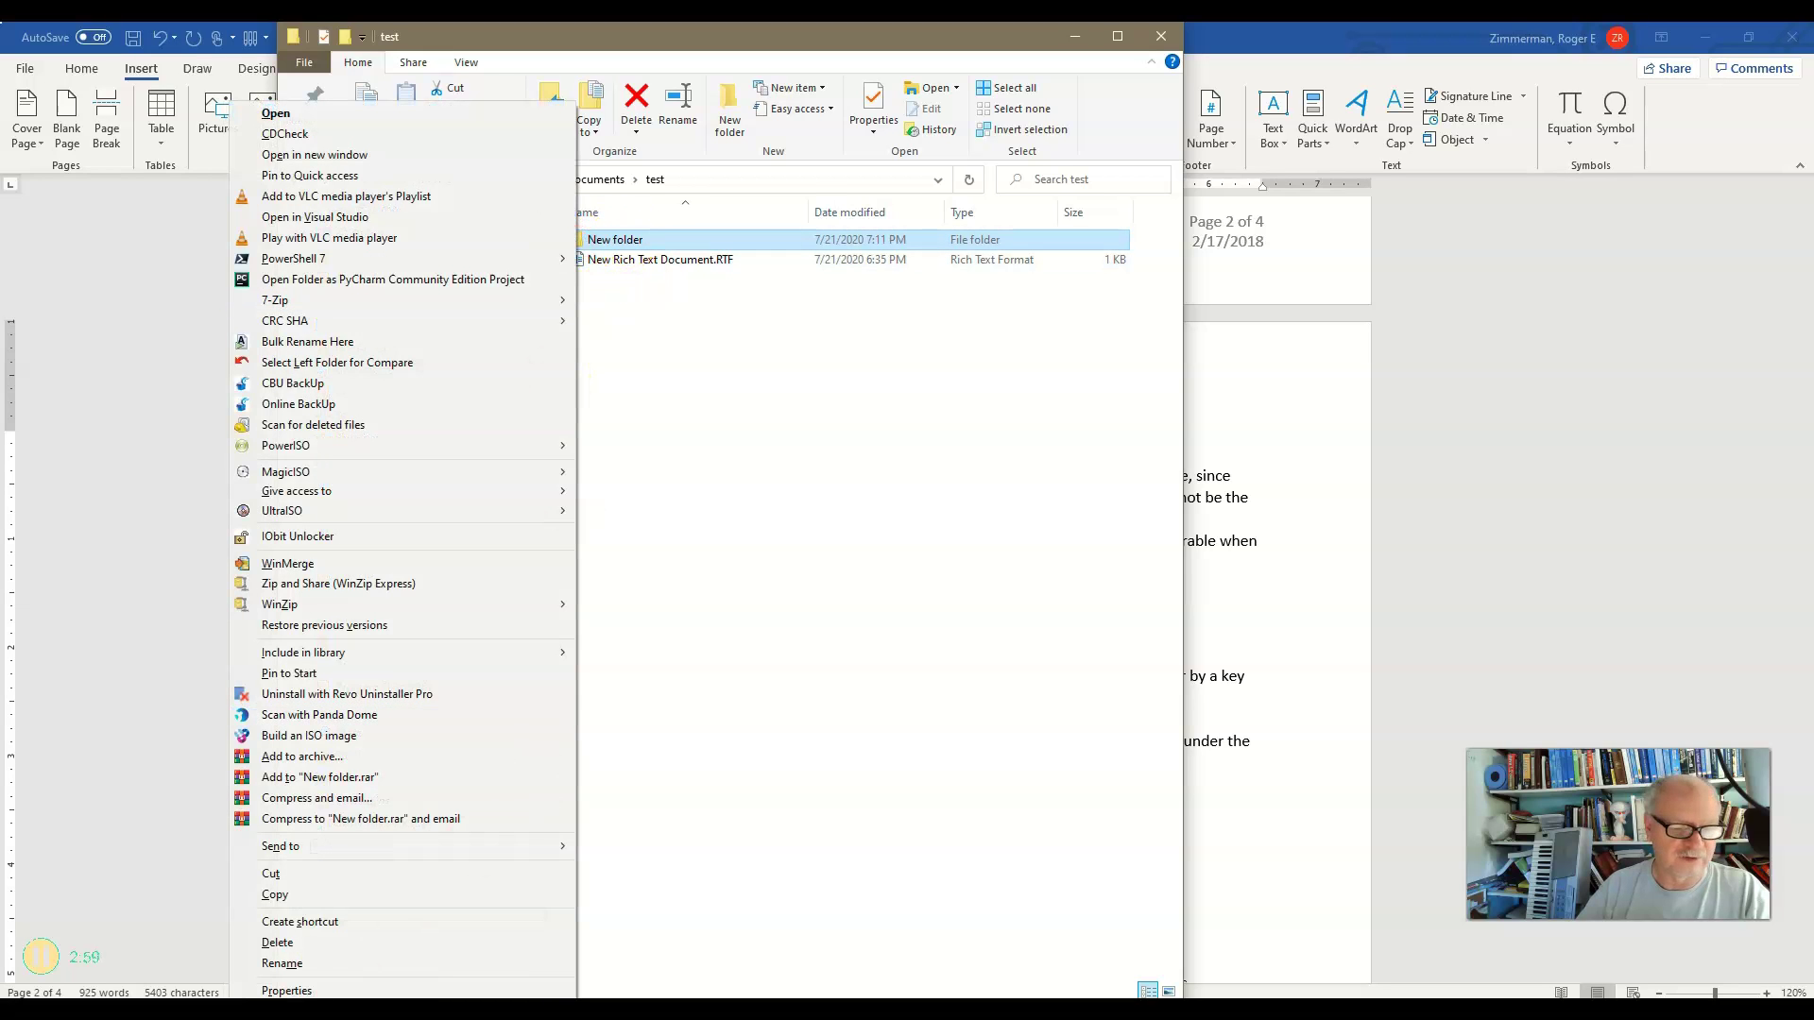
click(326, 990)
click(855, 557)
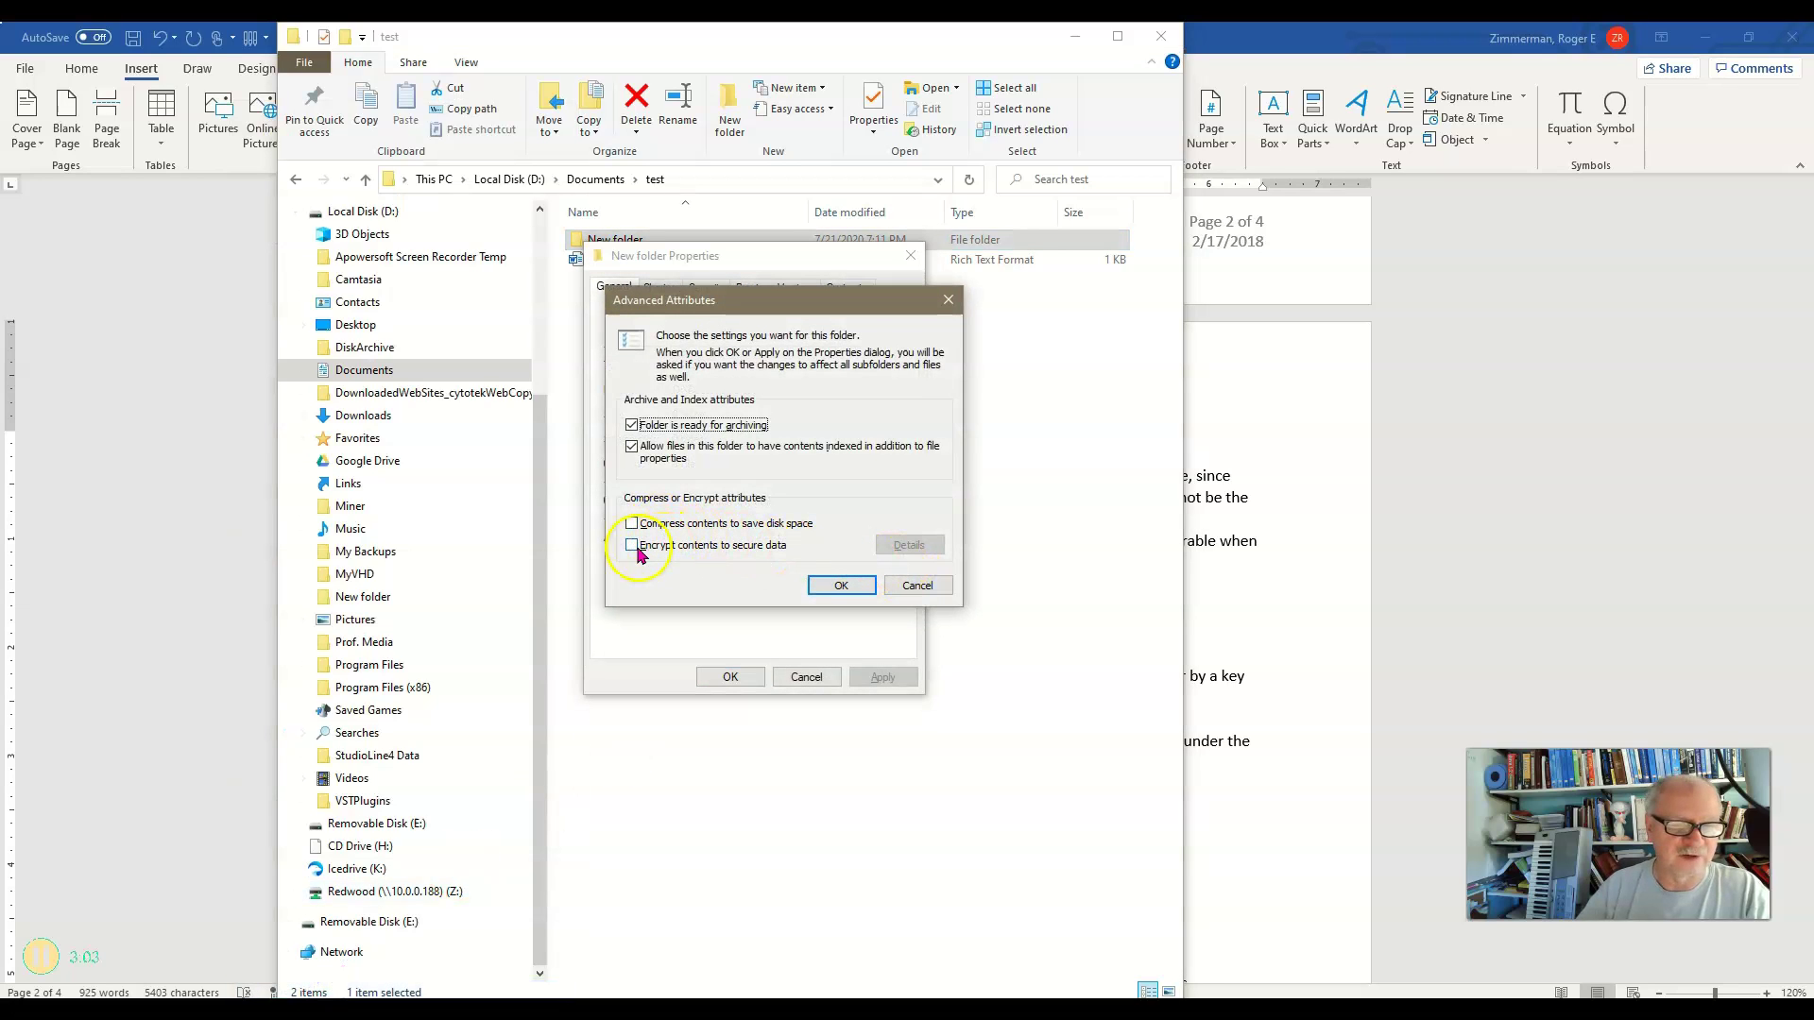
click(631, 545)
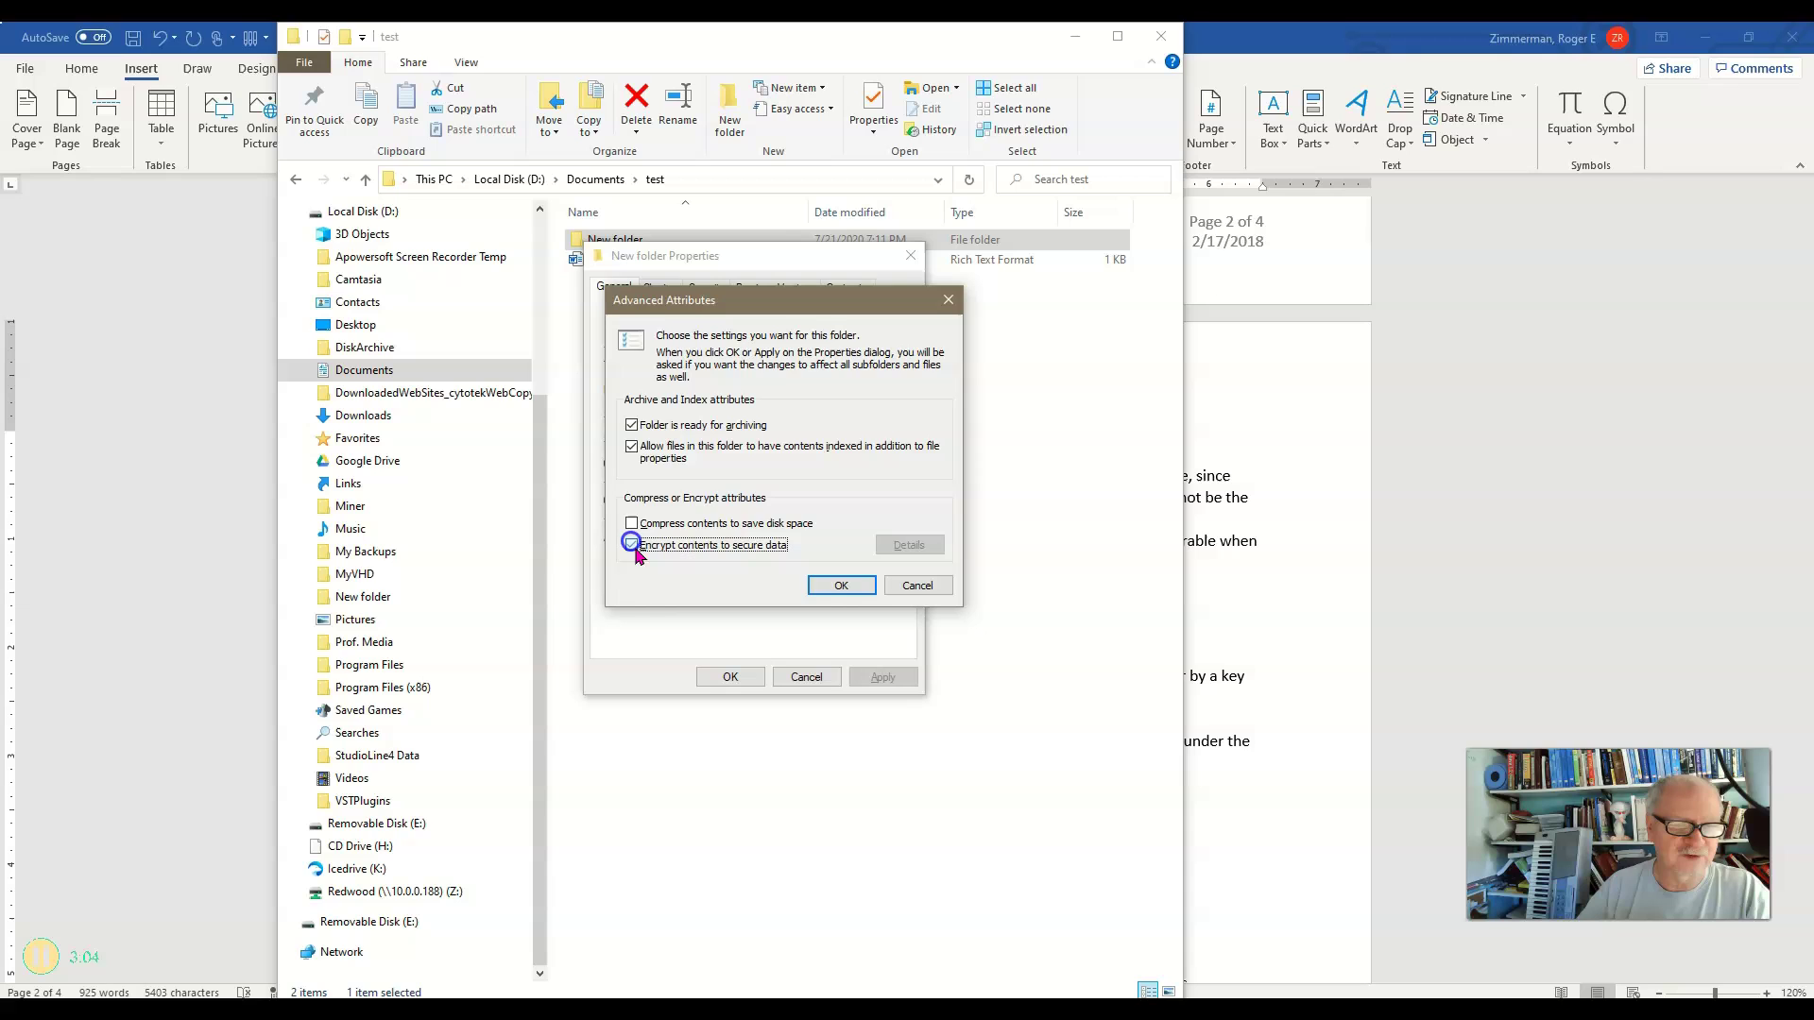
click(836, 586)
click(742, 676)
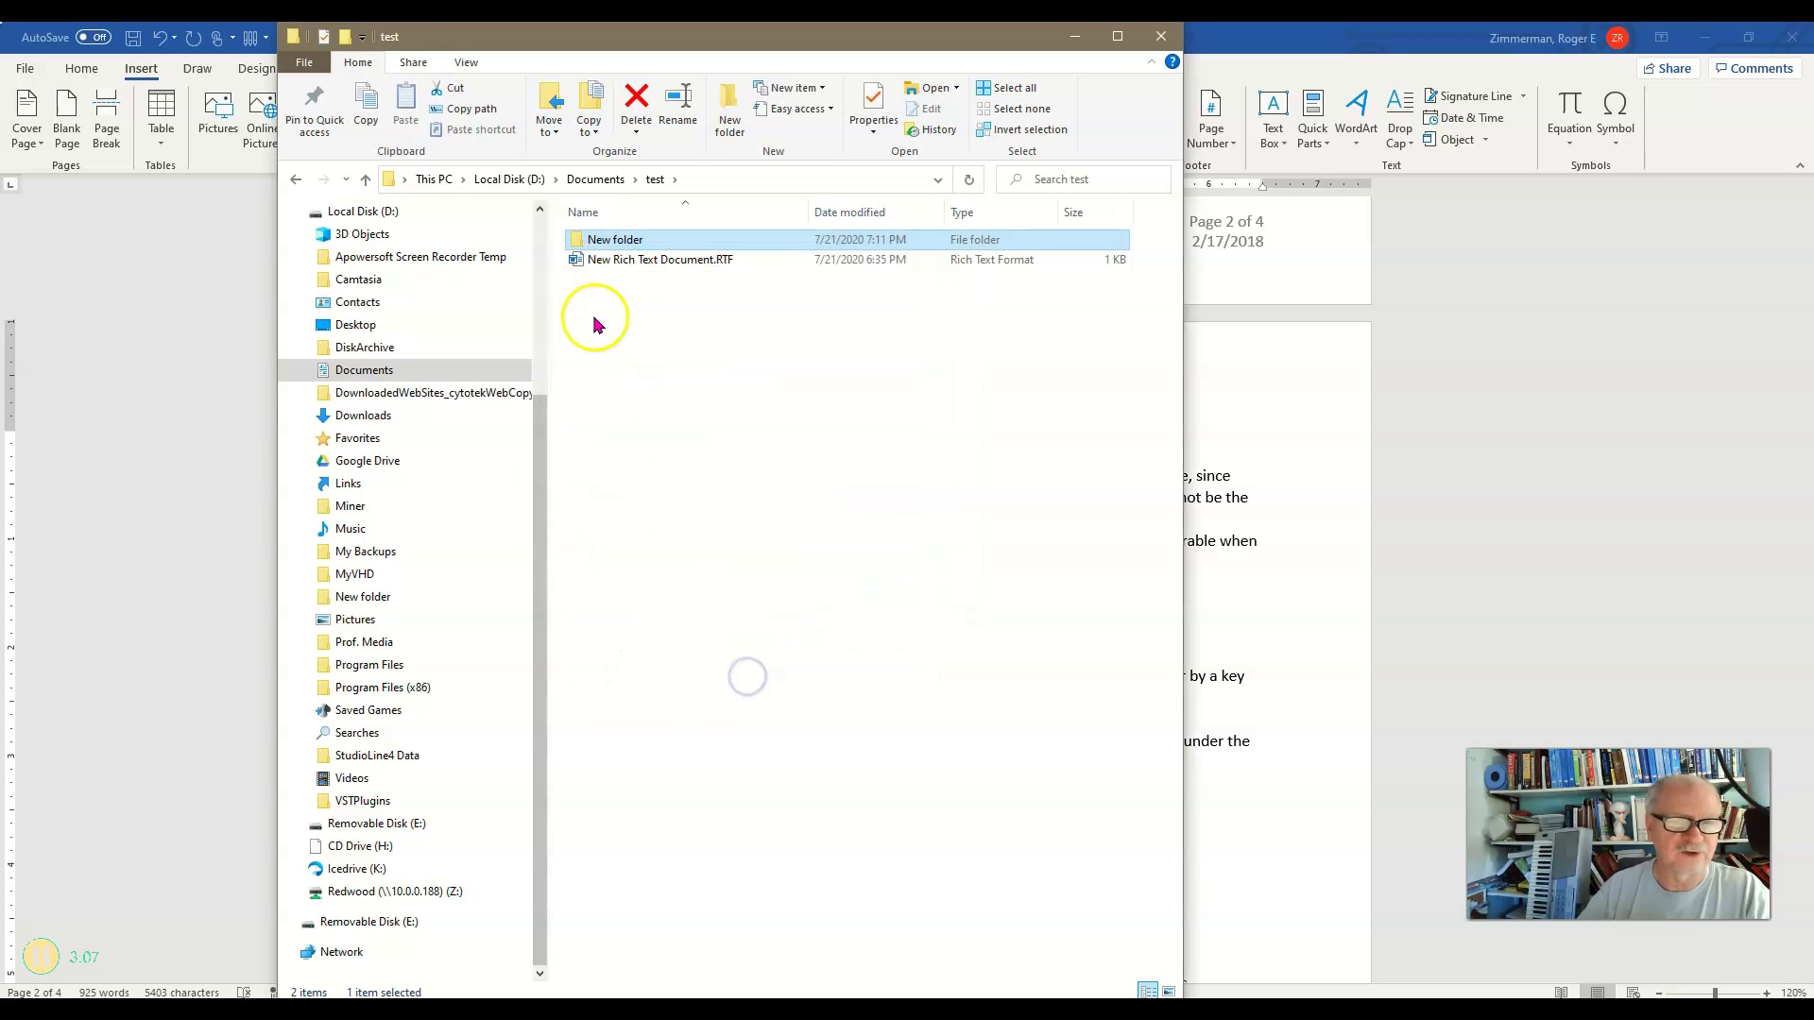
Clear the encryption setting in New folder's advanced attributes and apply it.
click(576, 242)
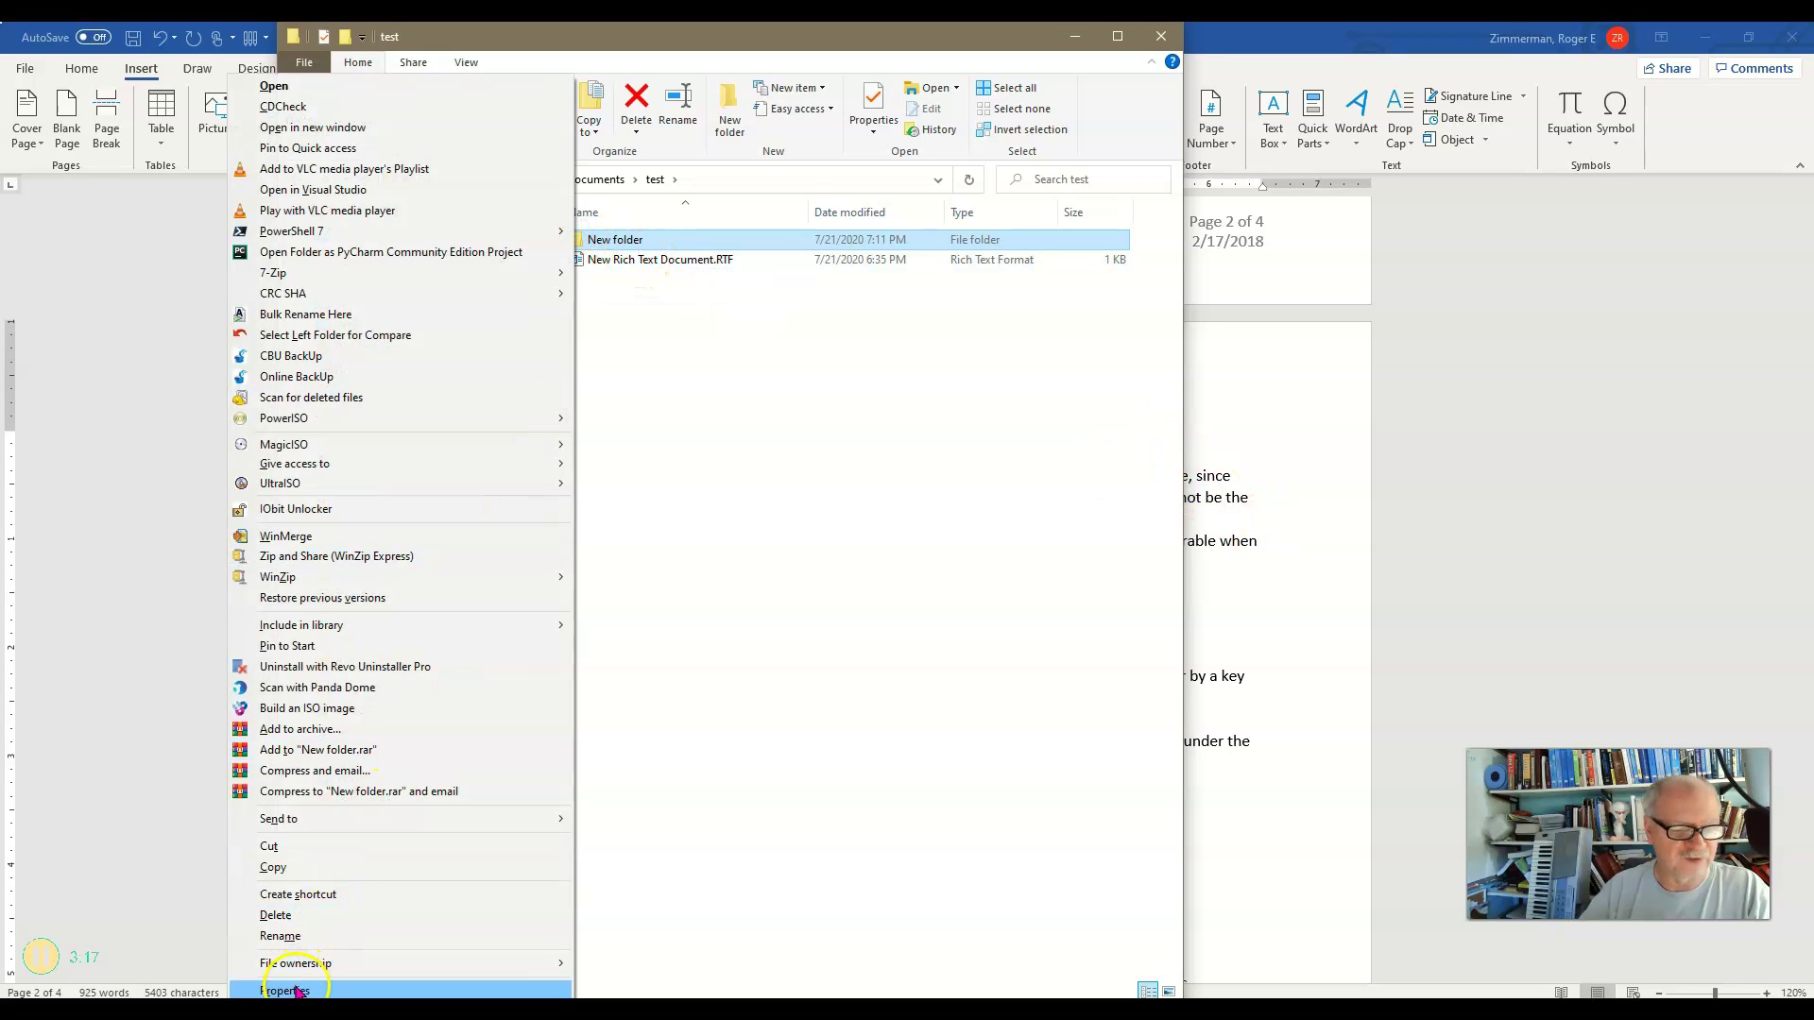
click(298, 987)
click(850, 556)
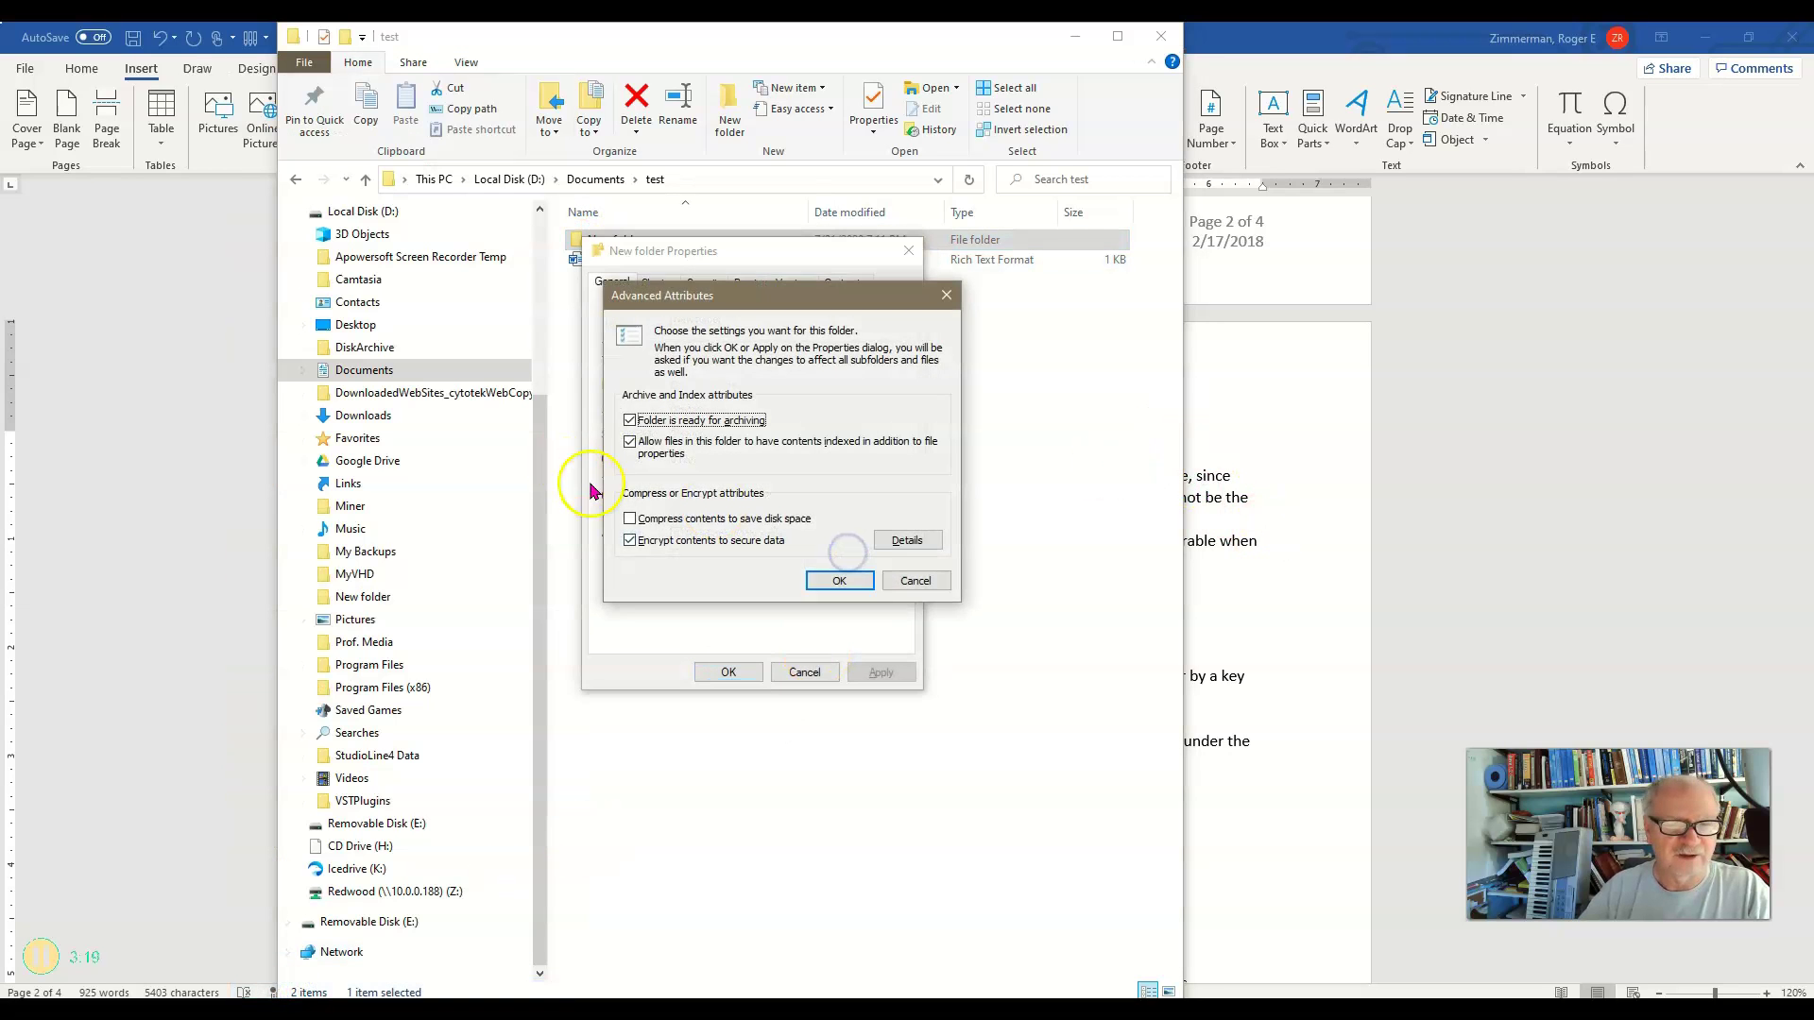
click(629, 519)
click(839, 580)
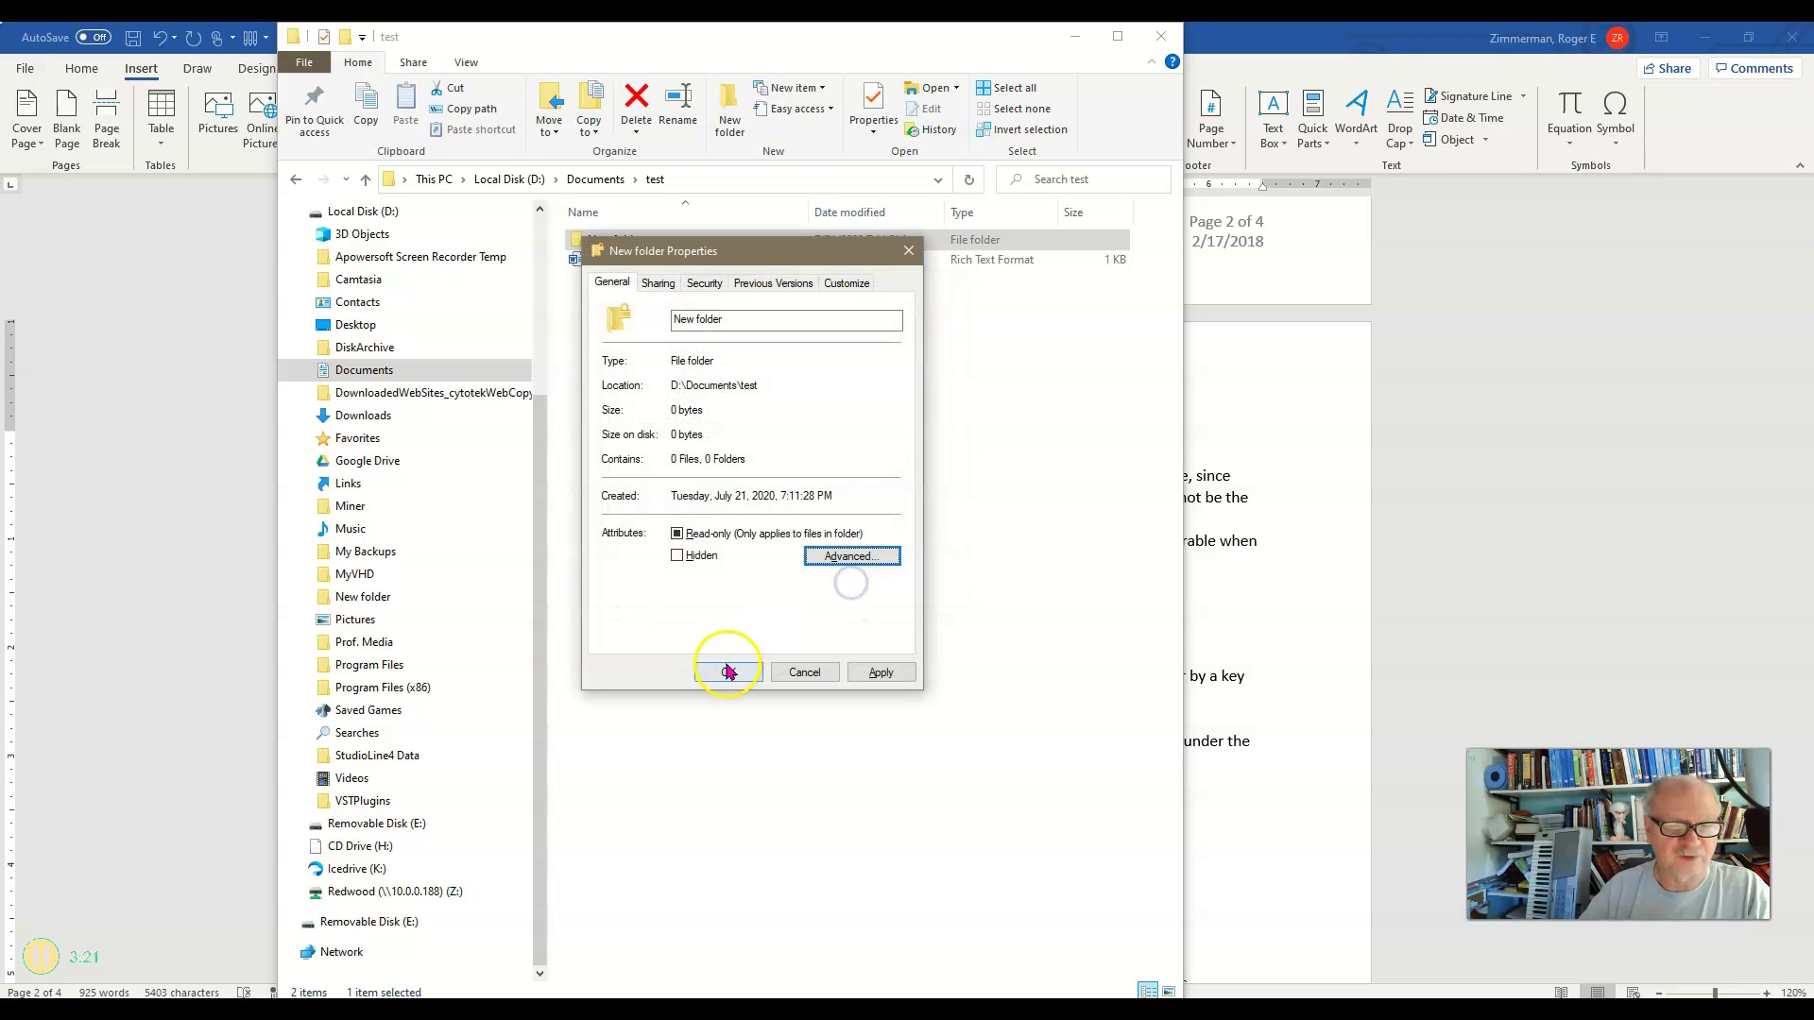
click(729, 672)
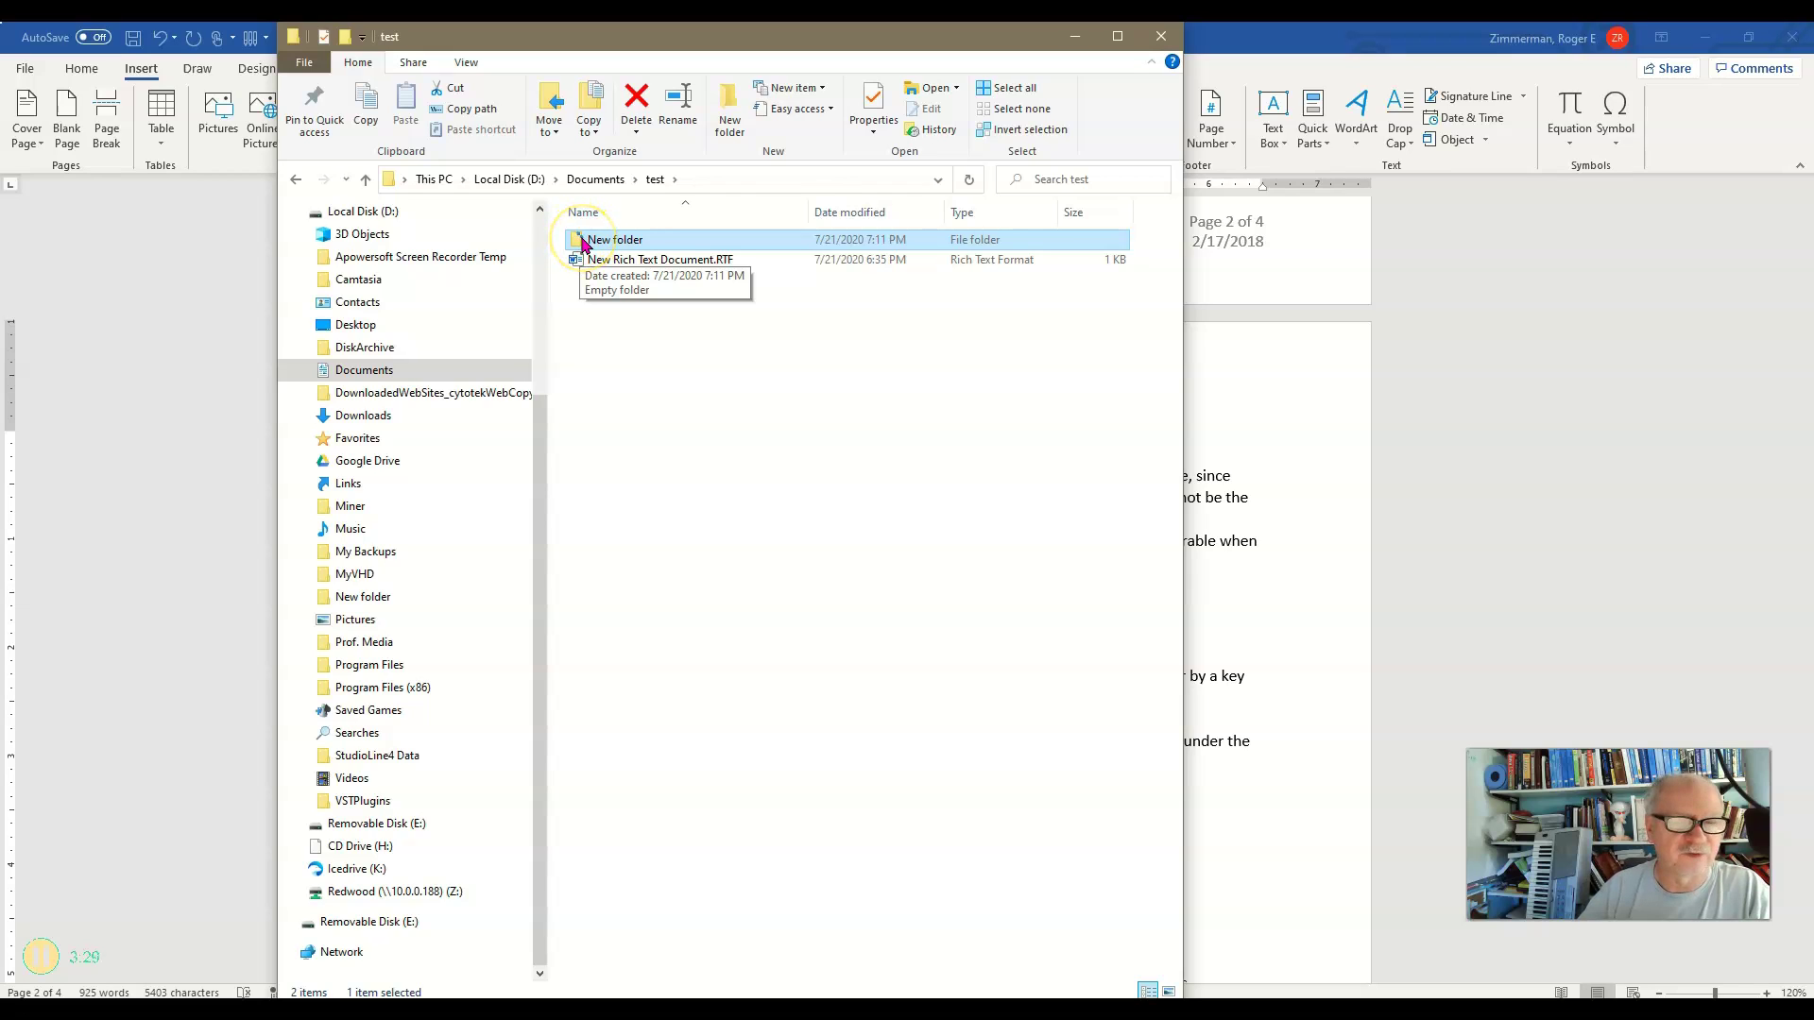
Re-tick Encrypt contents to secure data for New folder and apply the change.
click(604, 248)
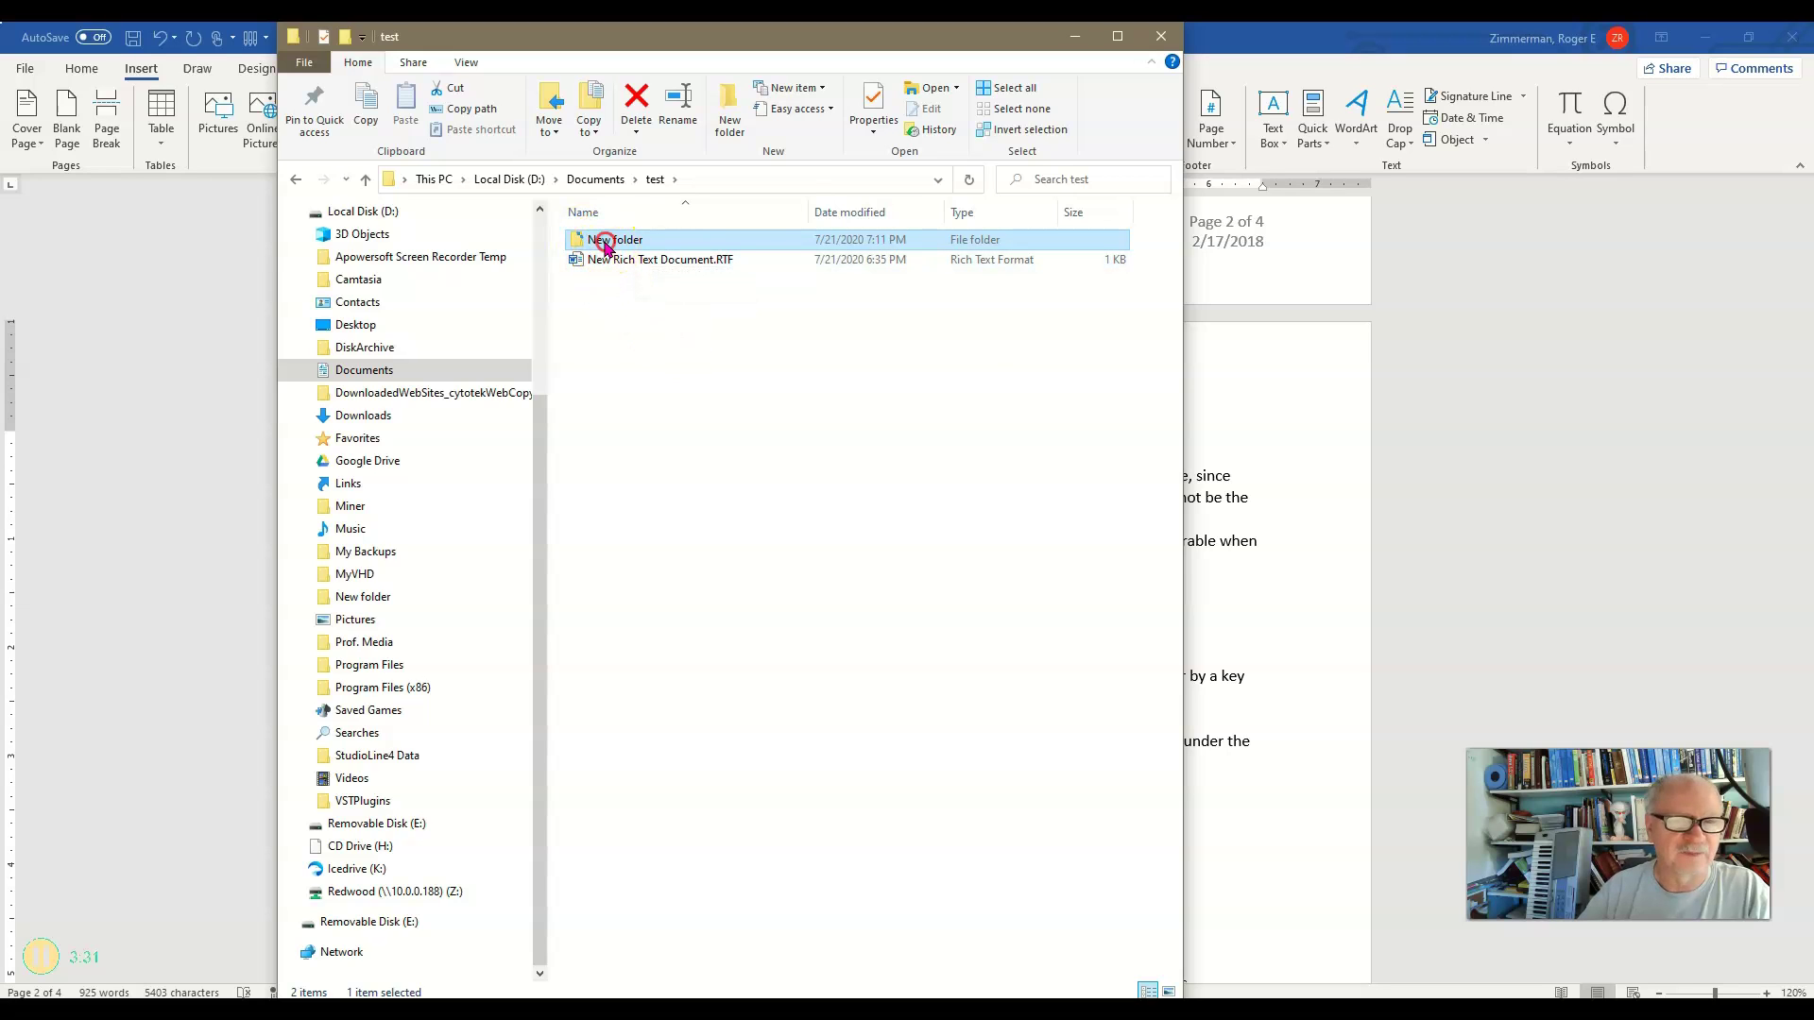
right_click(604, 247)
click(348, 982)
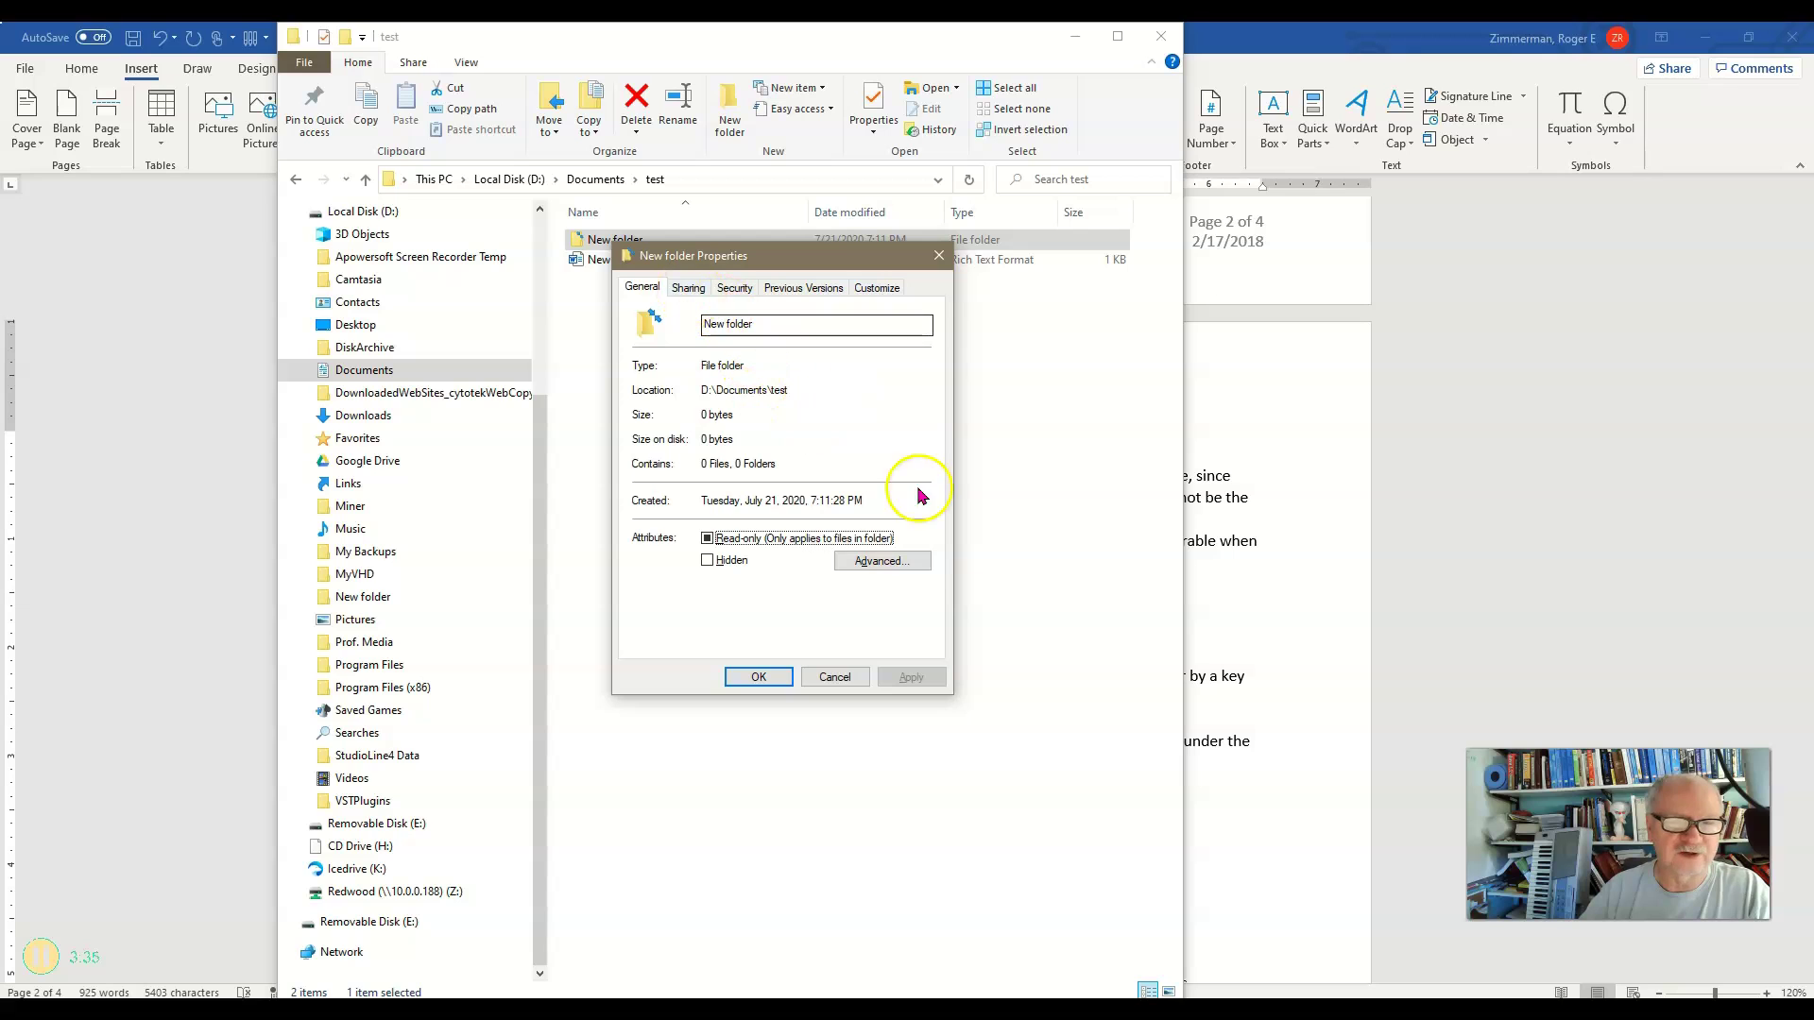
click(881, 561)
click(659, 546)
click(869, 585)
click(758, 677)
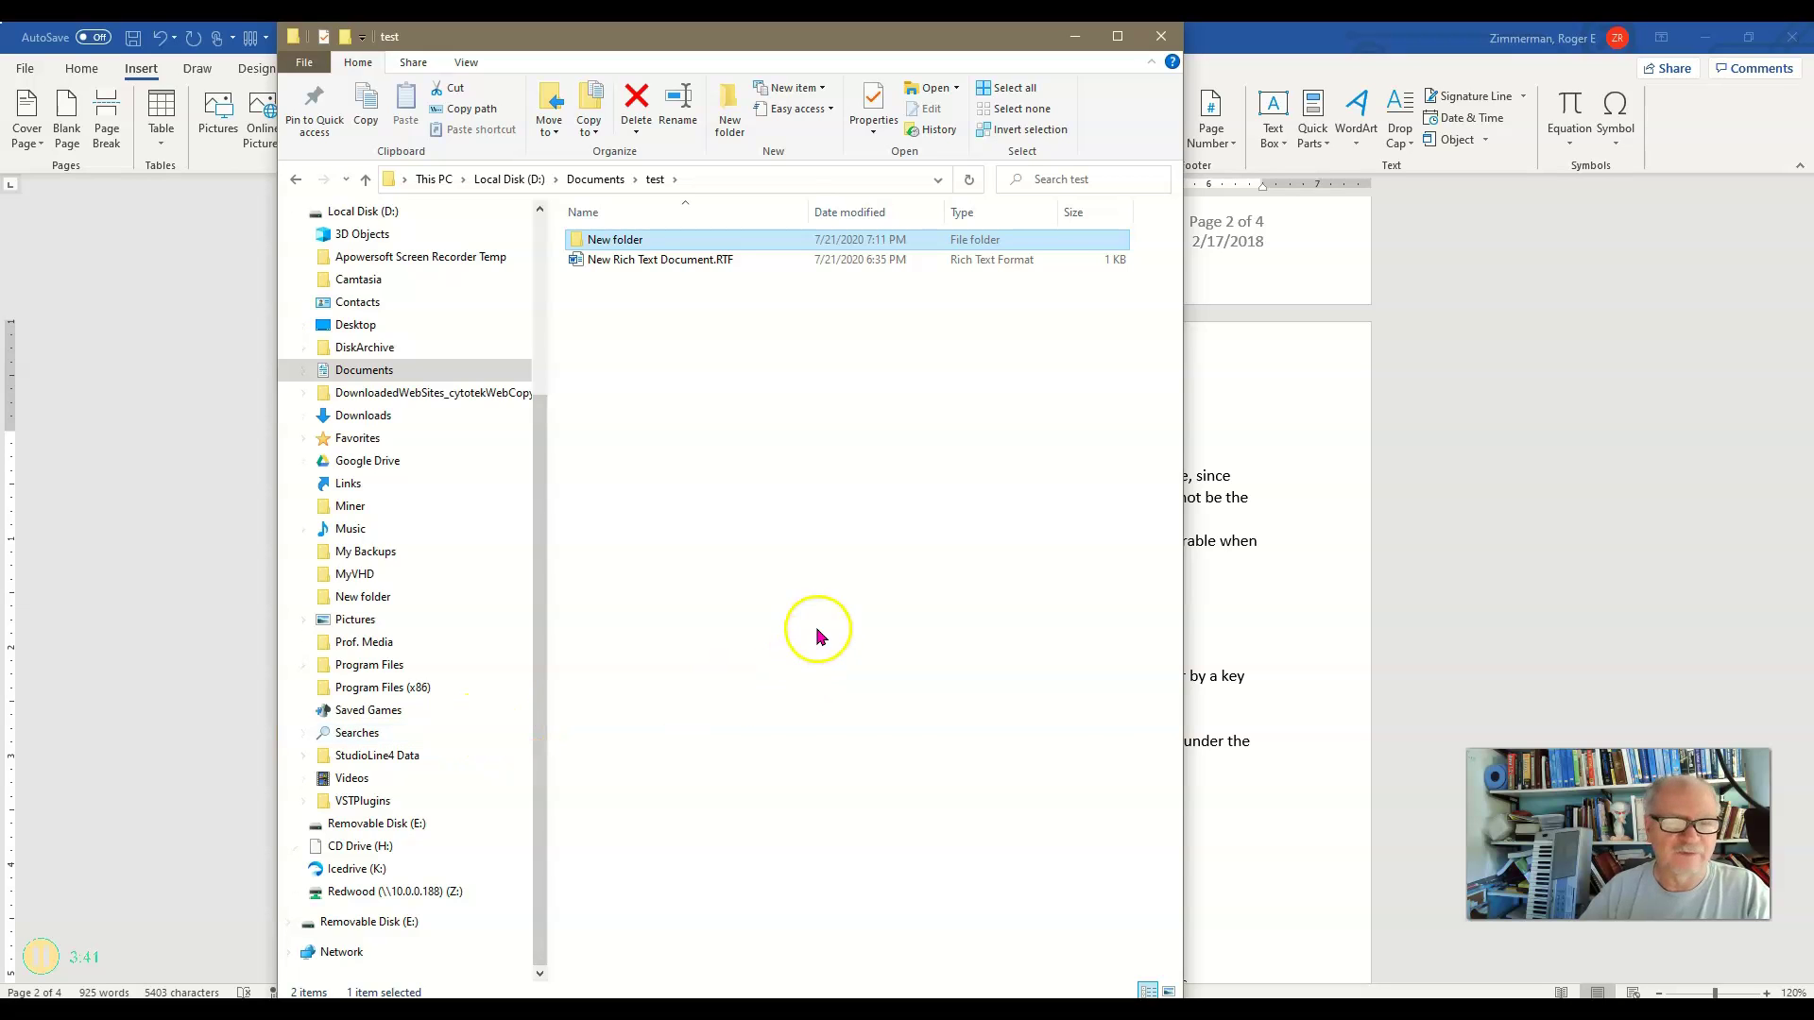
Return to Word's page 3 note that only the encrypting user can read an encrypted file.
click(1256, 572)
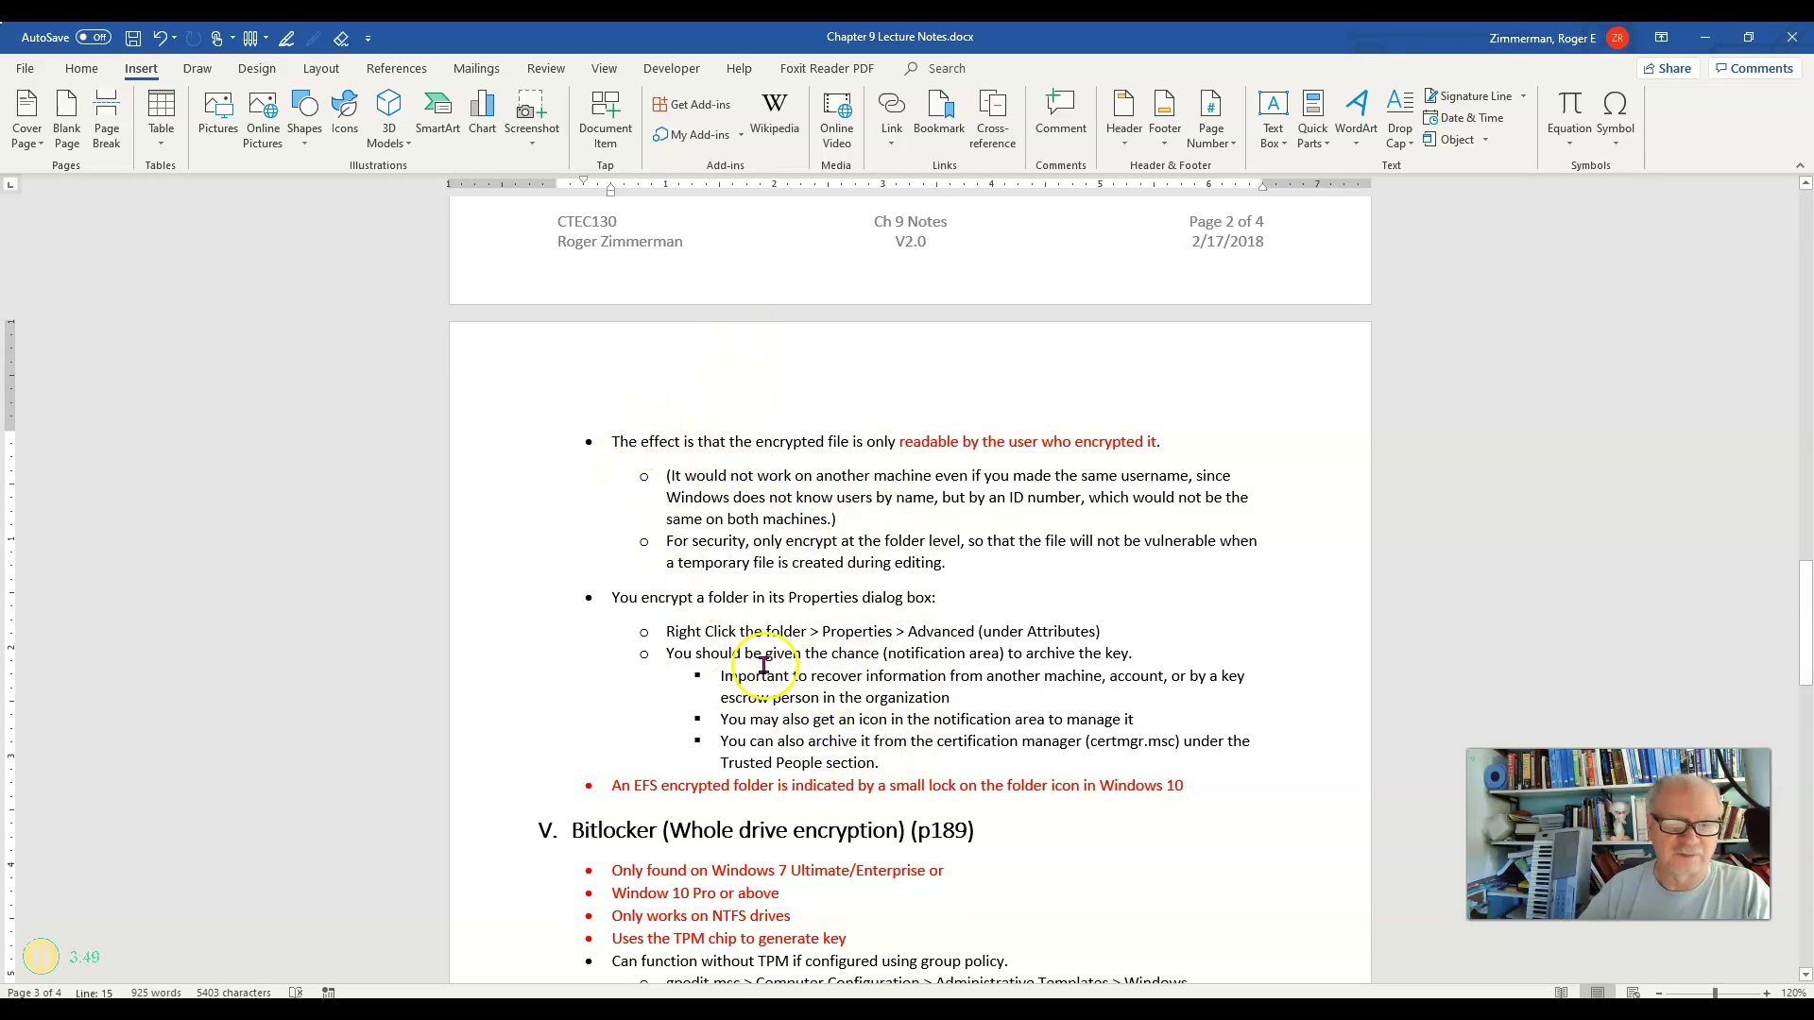
scroll(907, 444, up, 2)
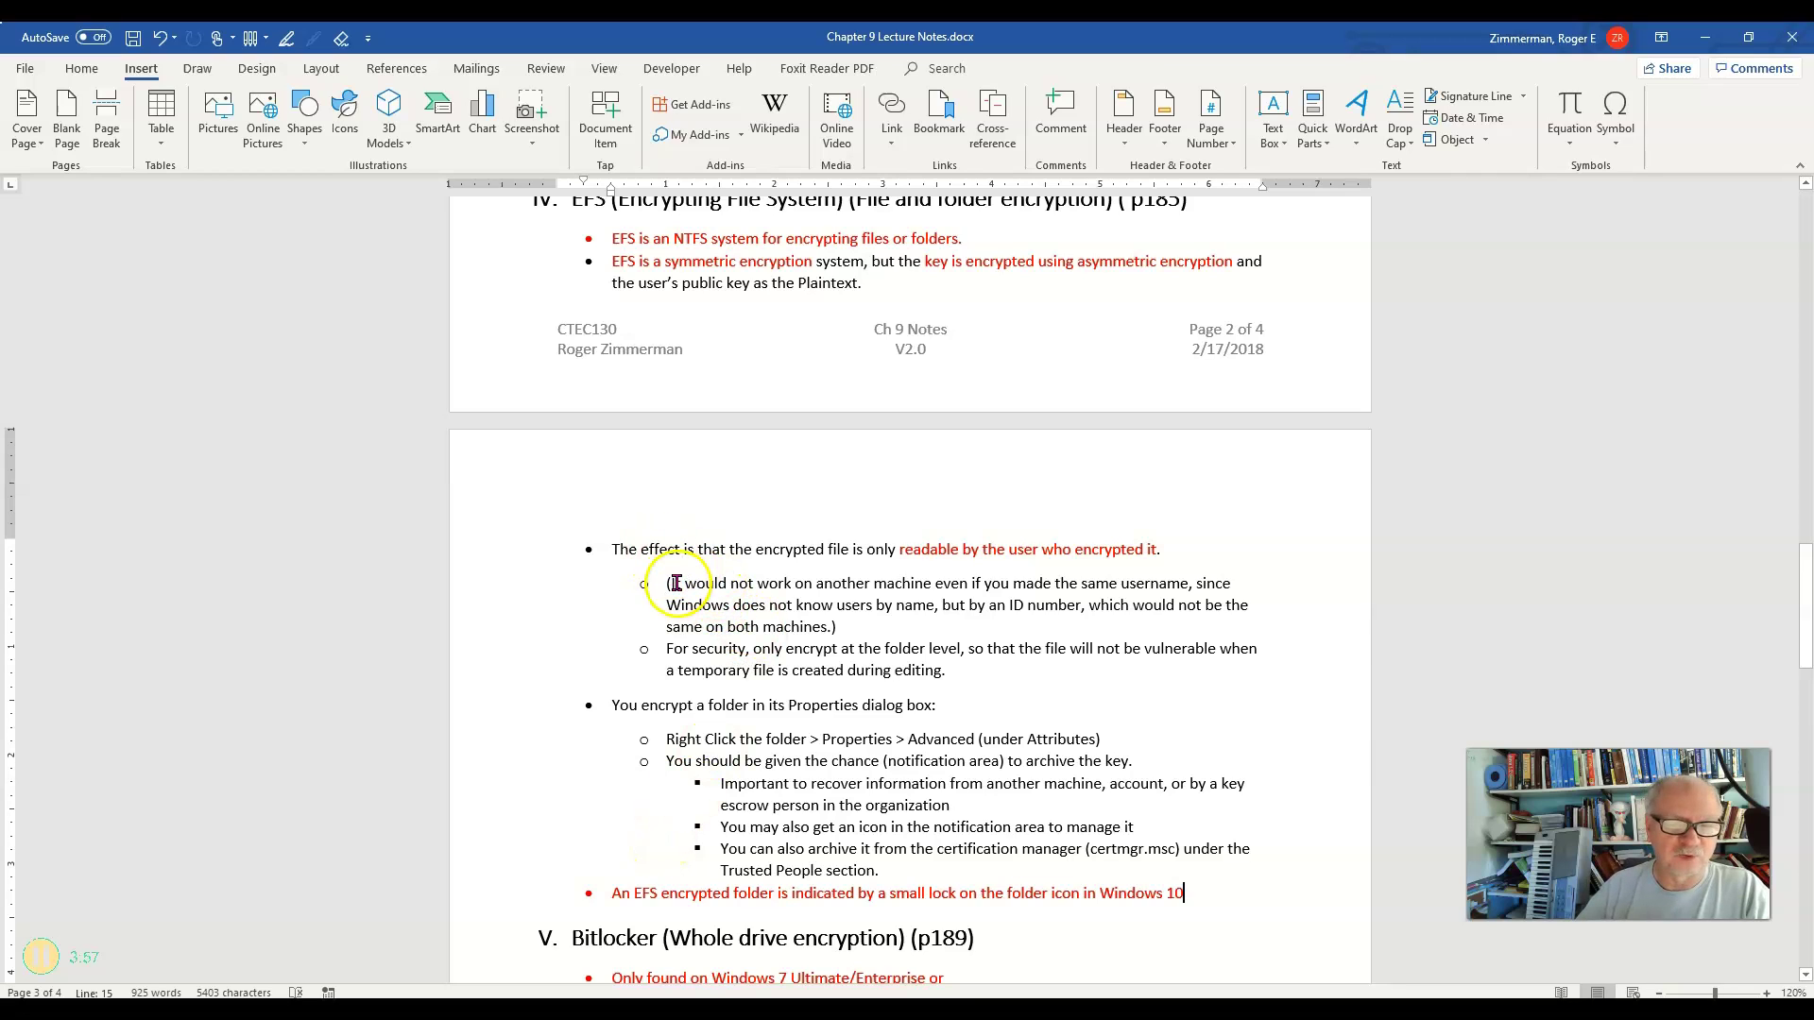
drag(676, 582, 1243, 577)
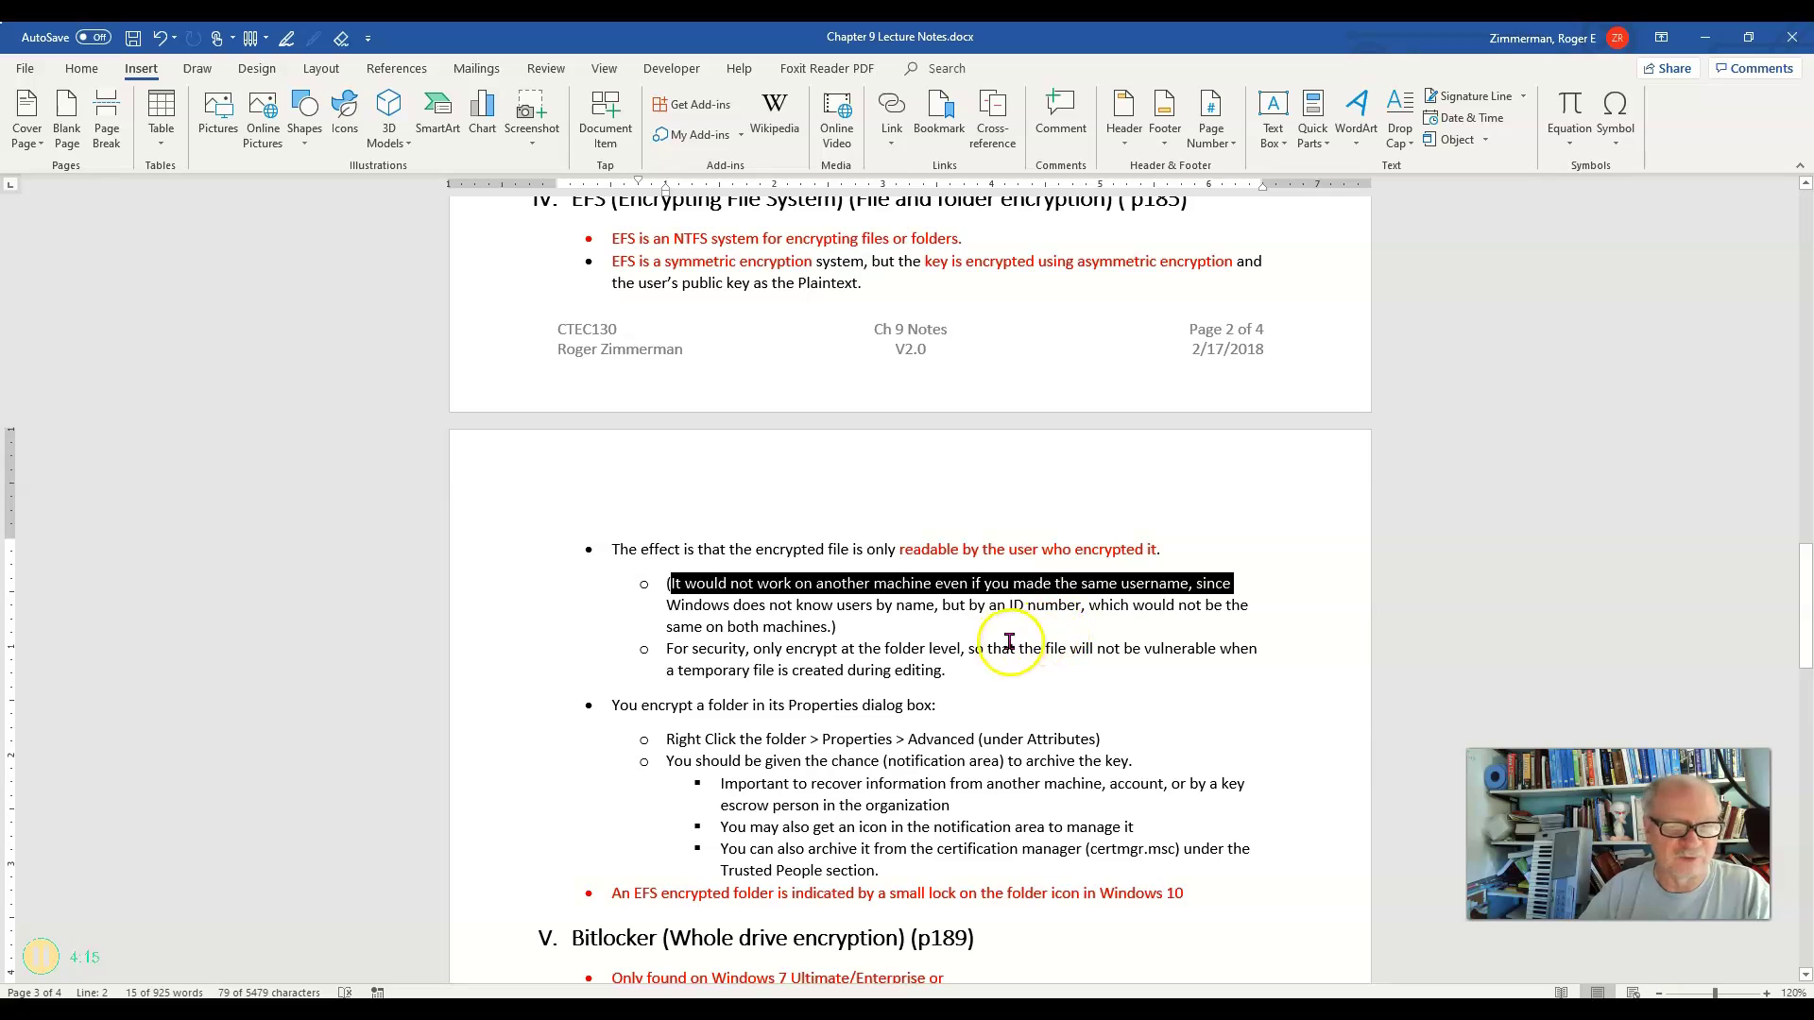
click(763, 609)
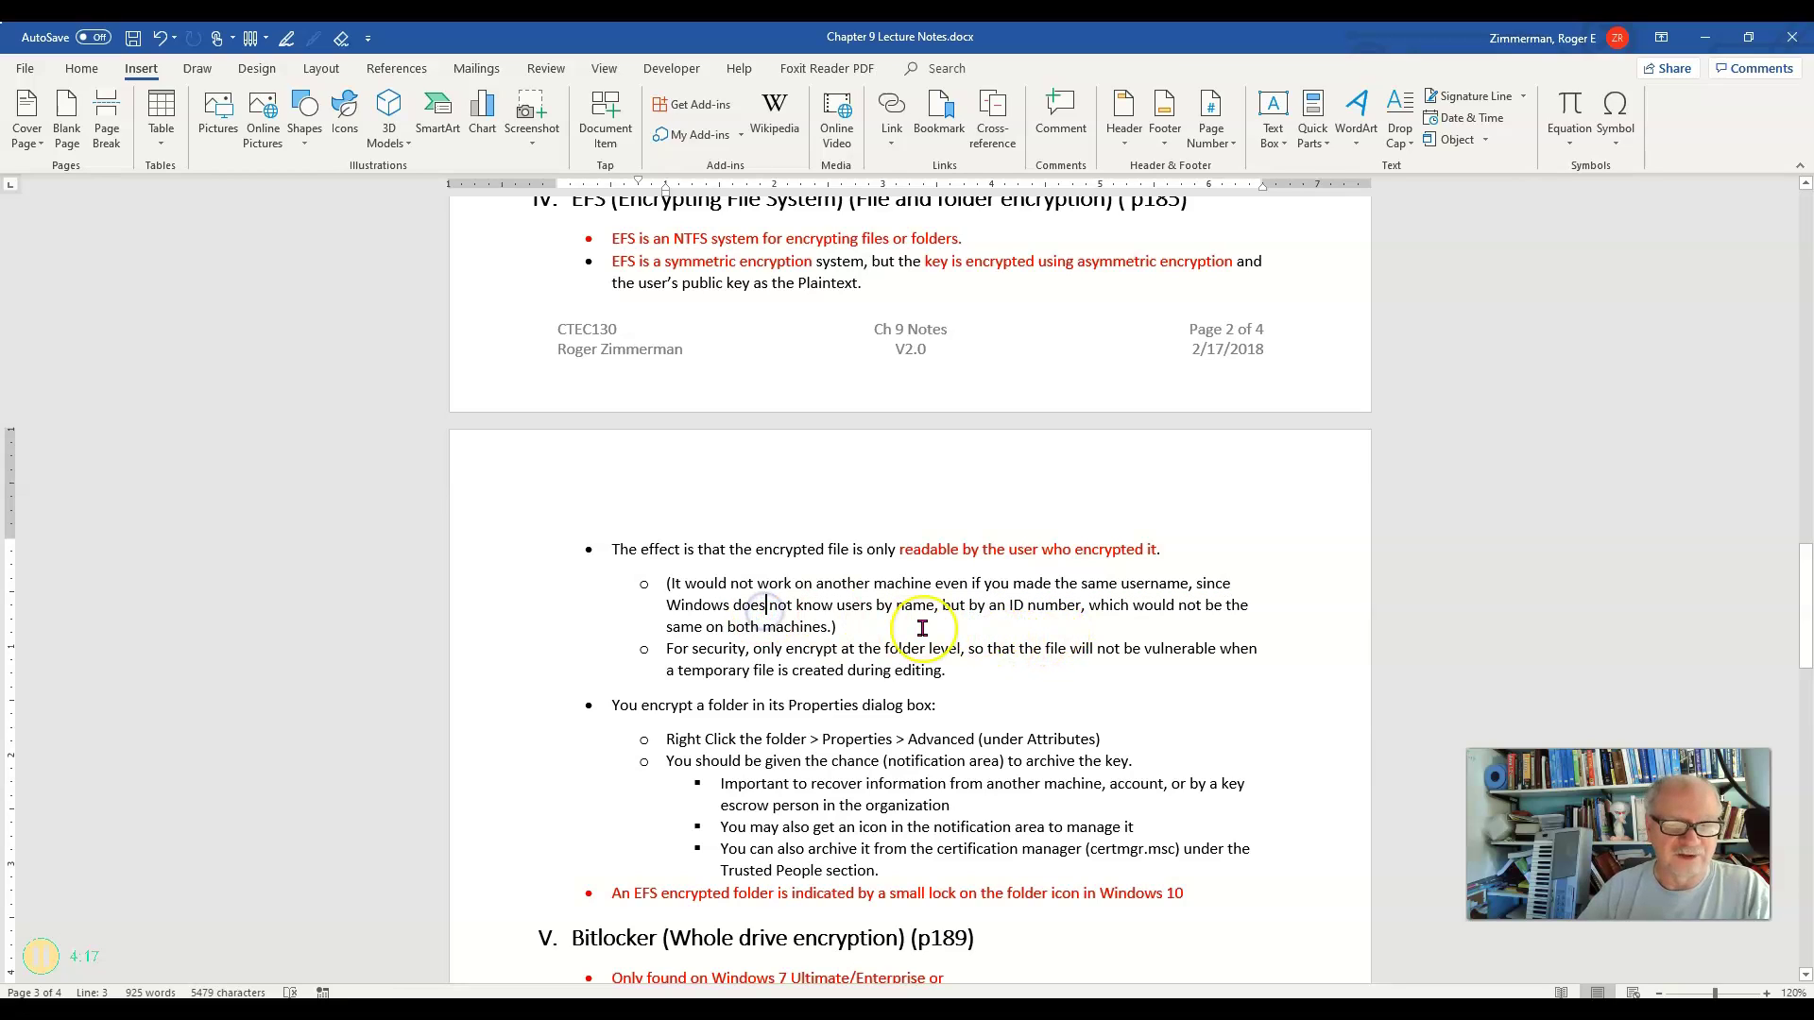